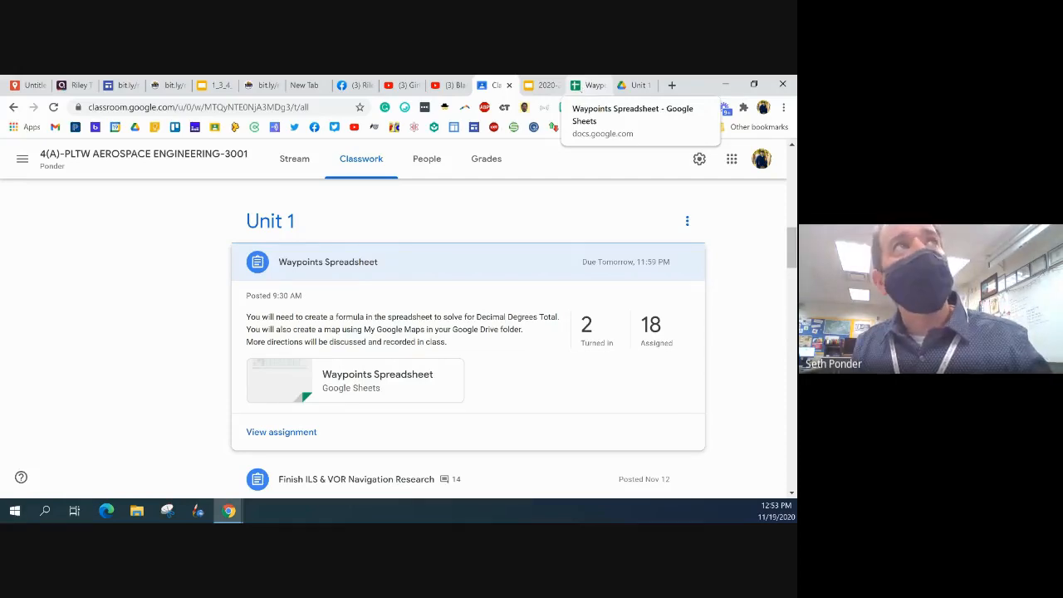
Switch to the Waypoints Spreadsheet and look over the decimal degrees, minutes and seconds cells for the Waypoint 1 latitude
left_click(591, 84)
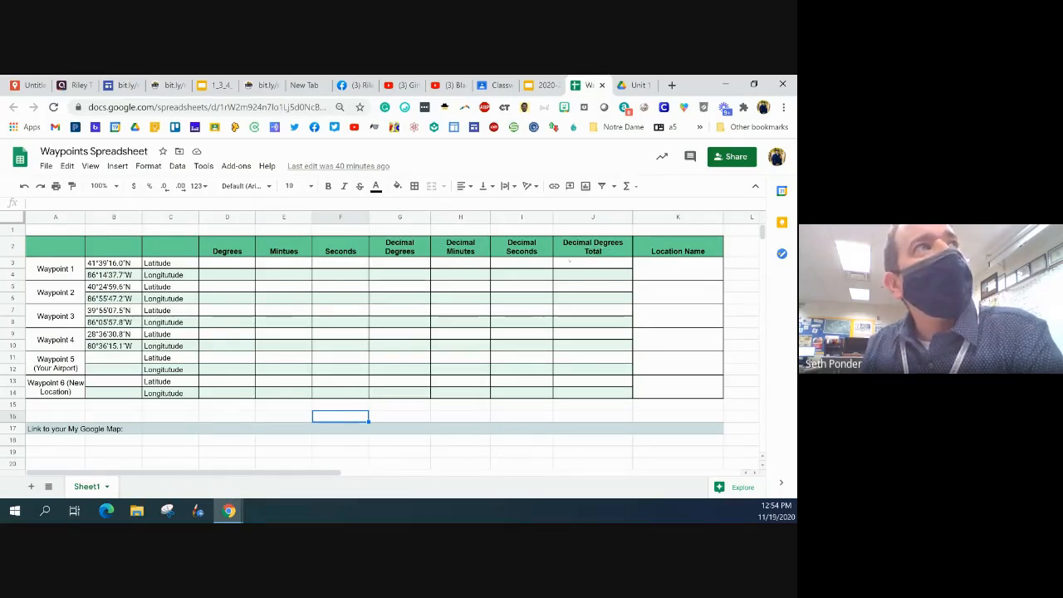
left_click(413, 269)
left_click(459, 266)
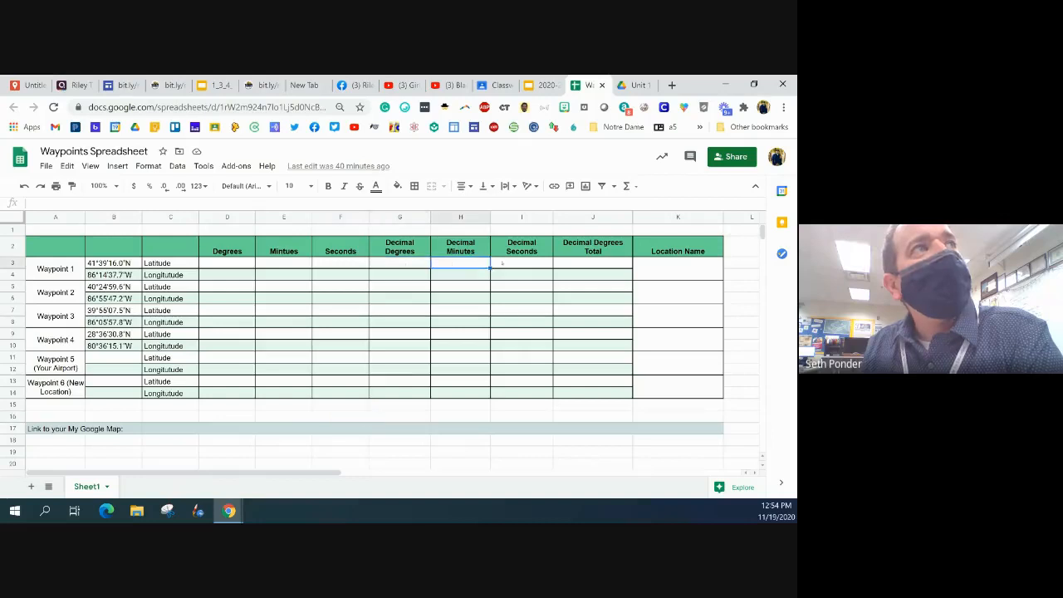
left_click(501, 263)
left_click(411, 265)
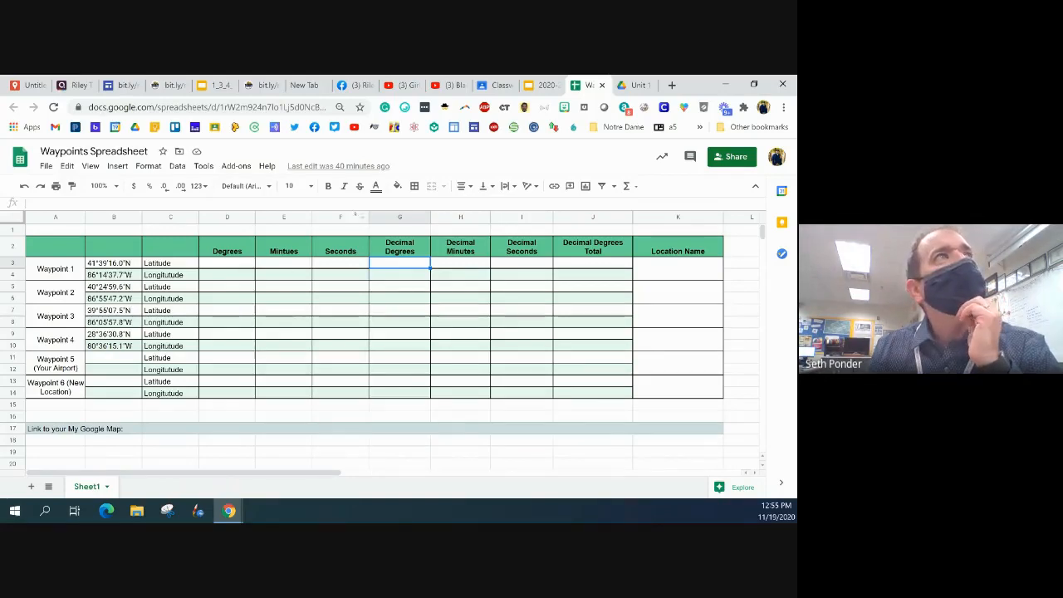
Enter the Waypoint 1 latitude as 41 degrees, 39 minutes and 16.0 seconds in cells D3 to F3
left_click(225, 262)
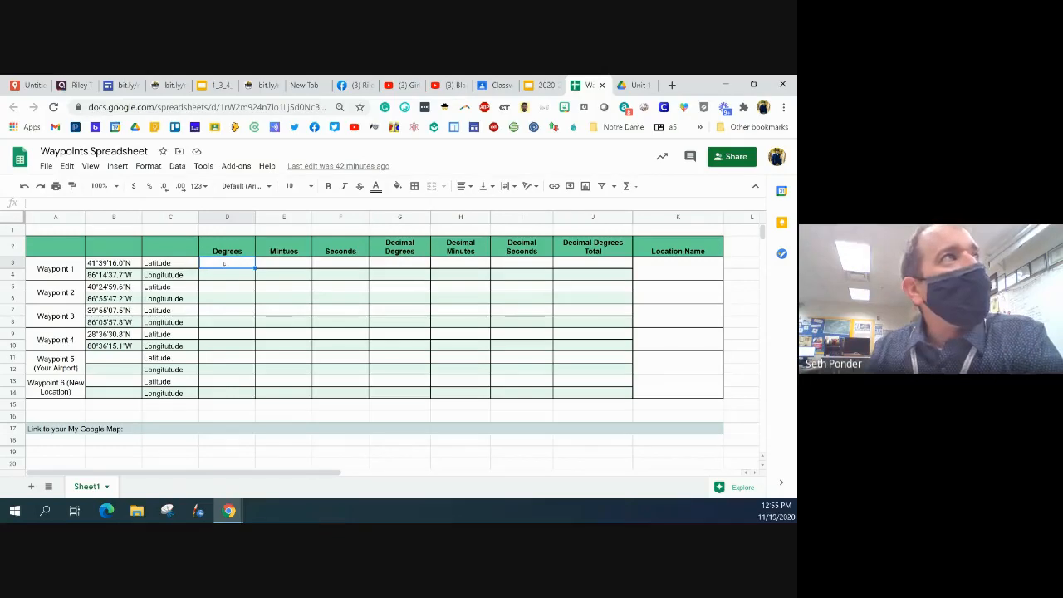
type("41")
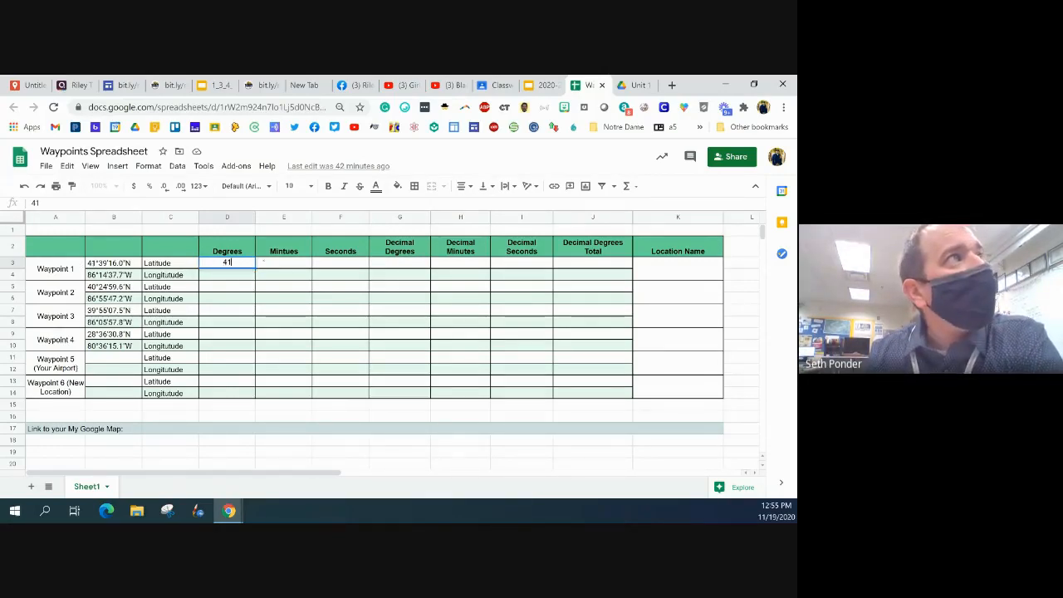
left_click(281, 263)
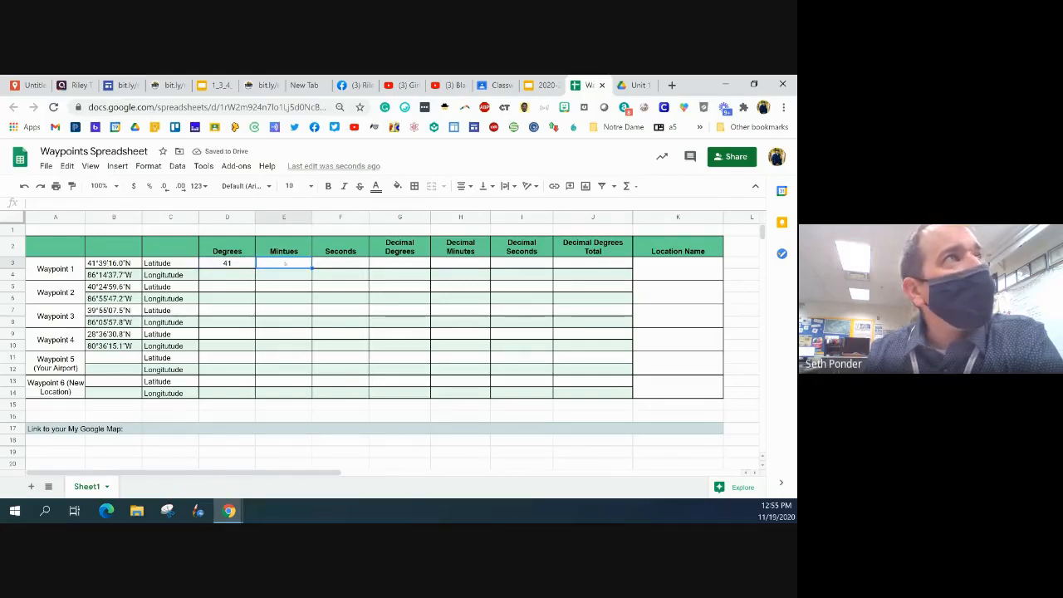
type("39")
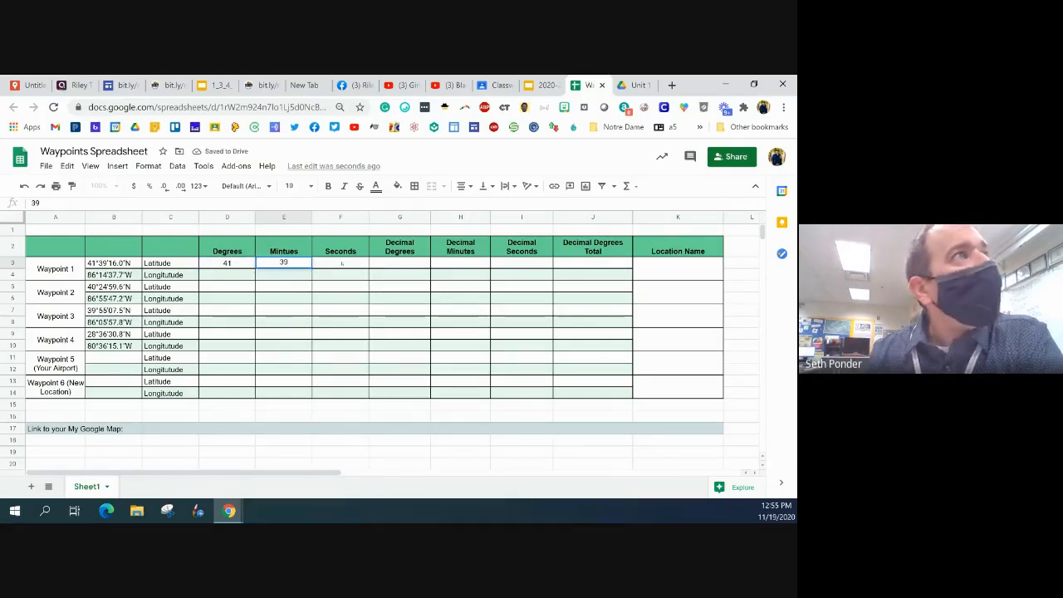
left_click(341, 262)
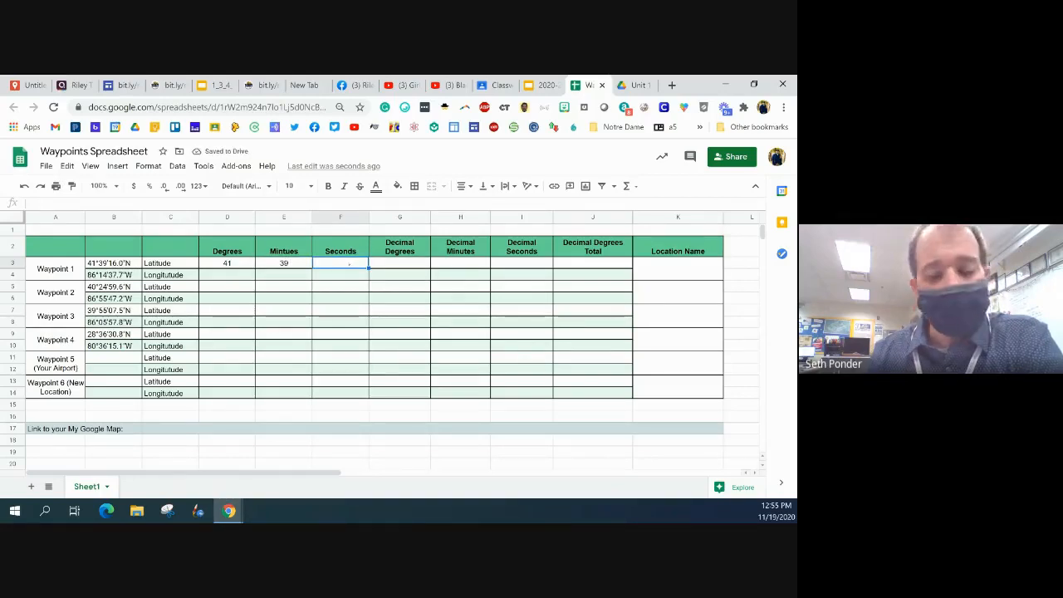
type("16.0")
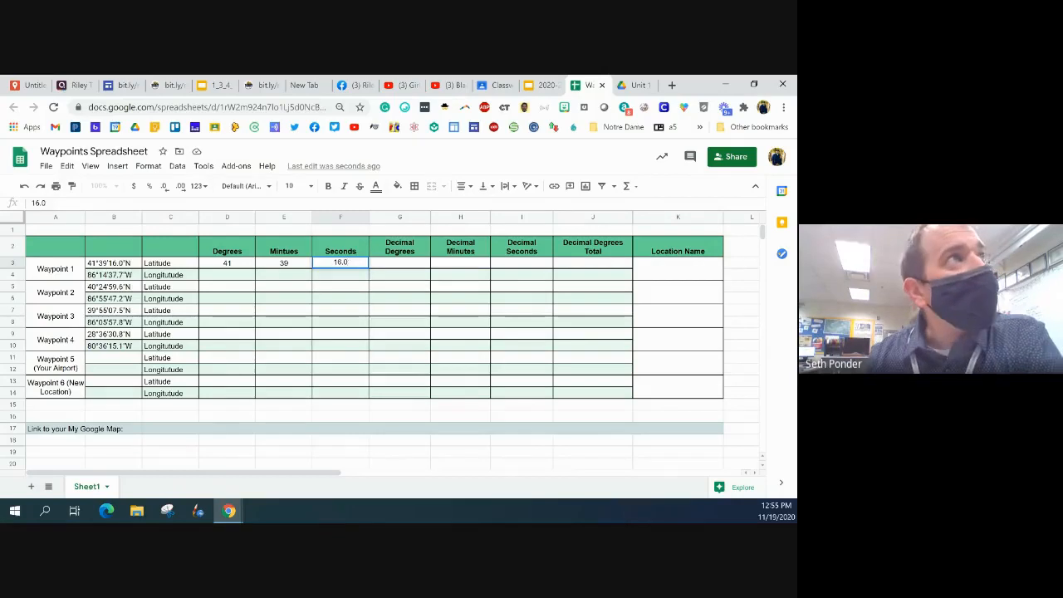
key("Tab")
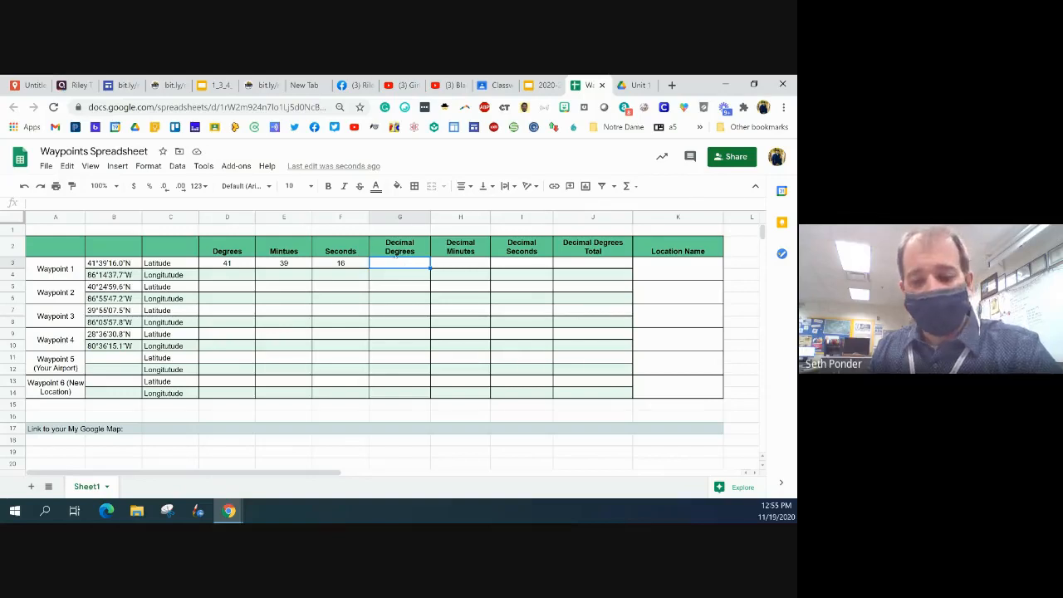
Fill the Waypoint 1 latitude's decimal degrees in G3 with the formula =D3
type("=")
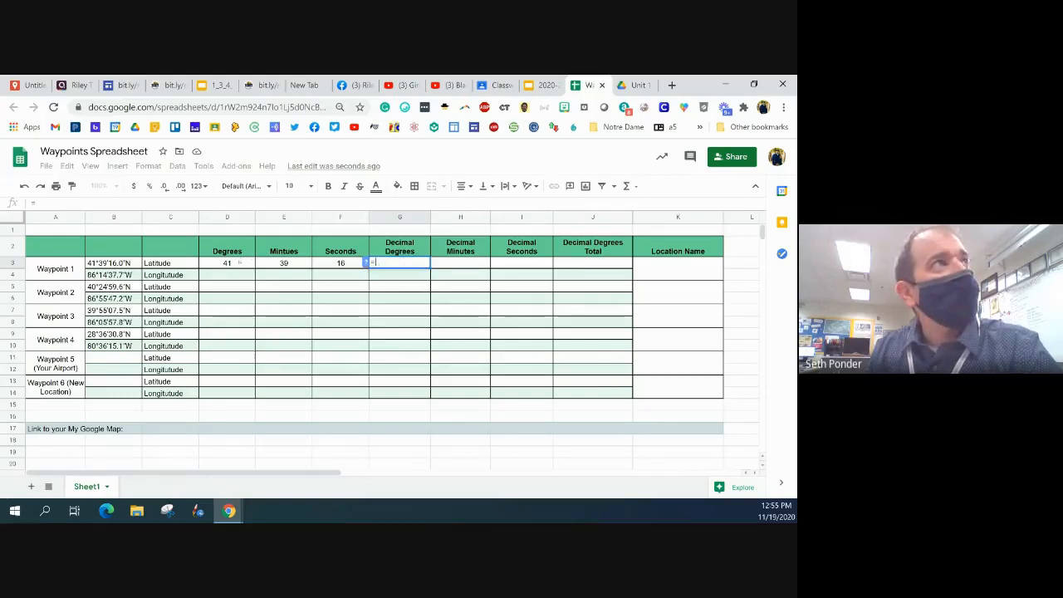
left_click(239, 262)
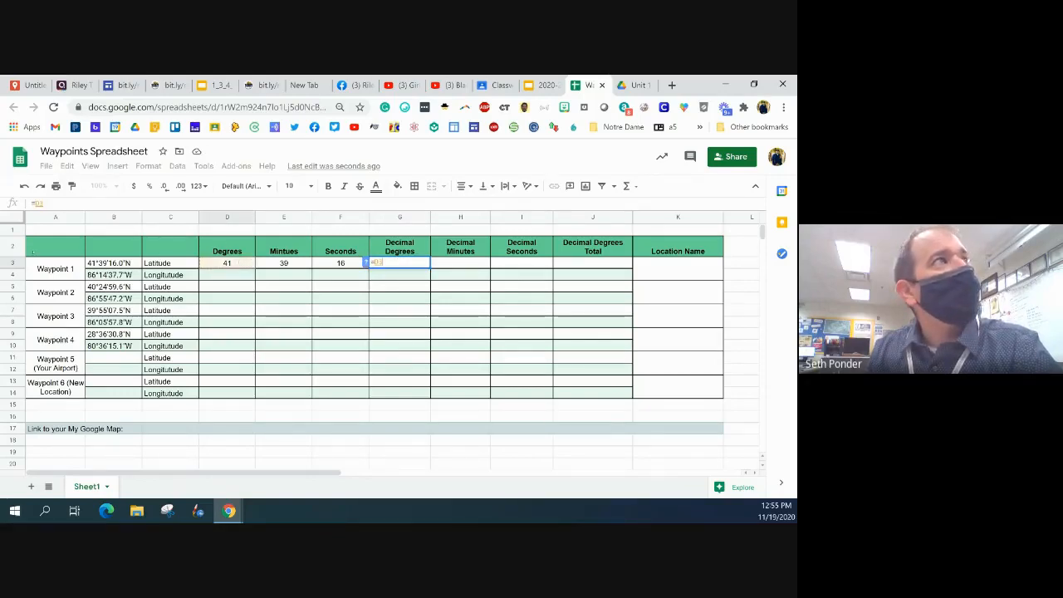
key("Return")
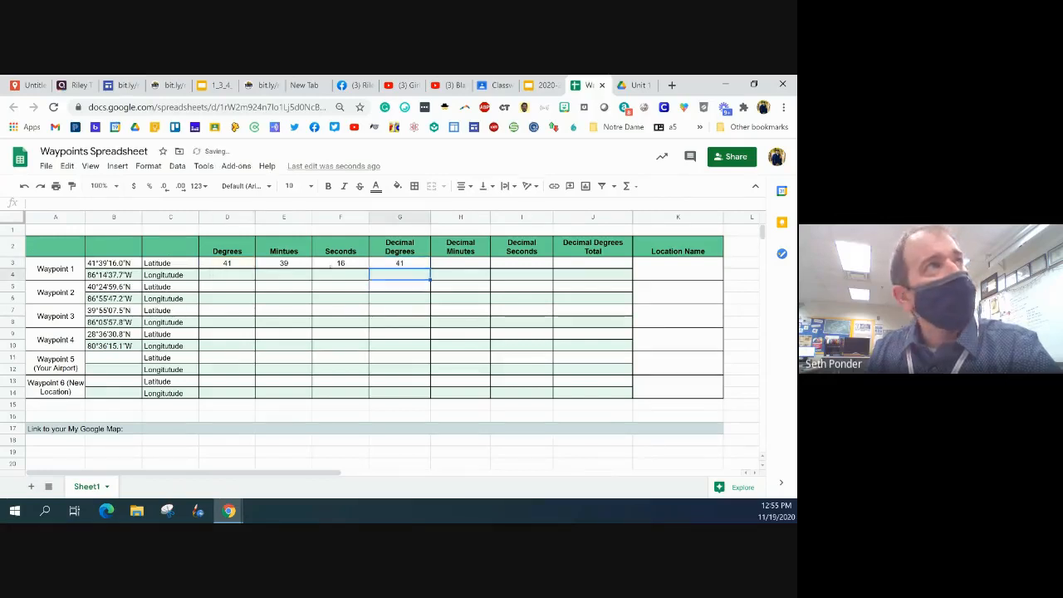
Calculate the Waypoint 1 latitude's decimal minutes in H3 with the formula =E3/60
left_click(454, 263)
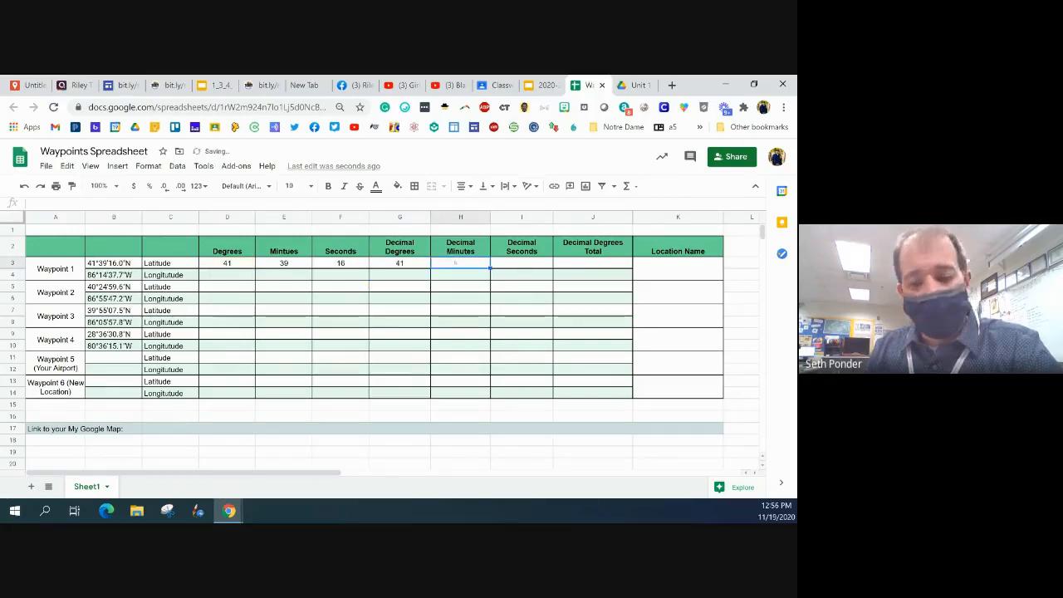
type("=")
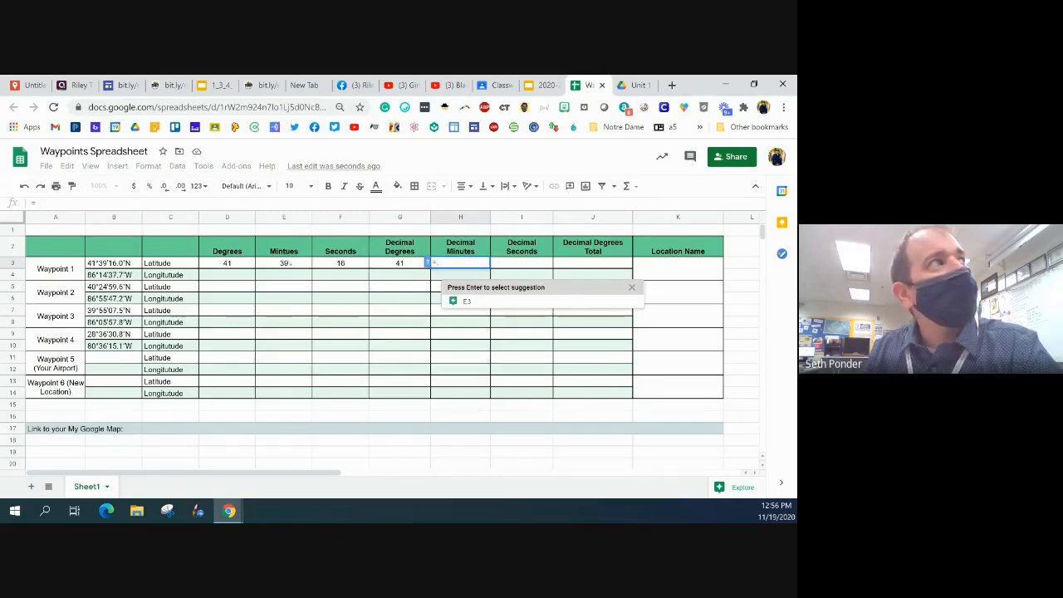
left_click(291, 263)
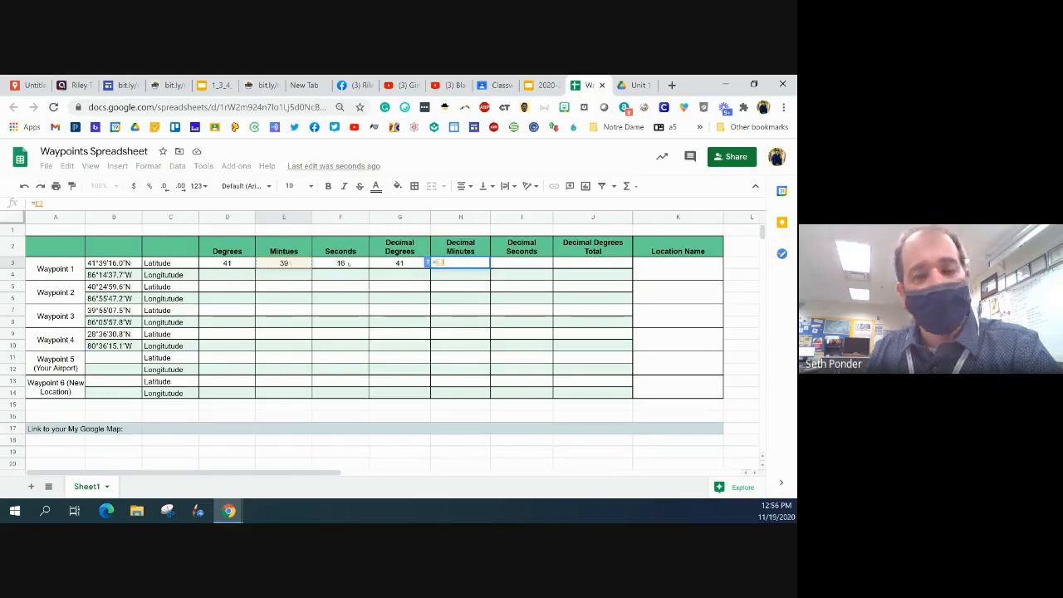
type("/")
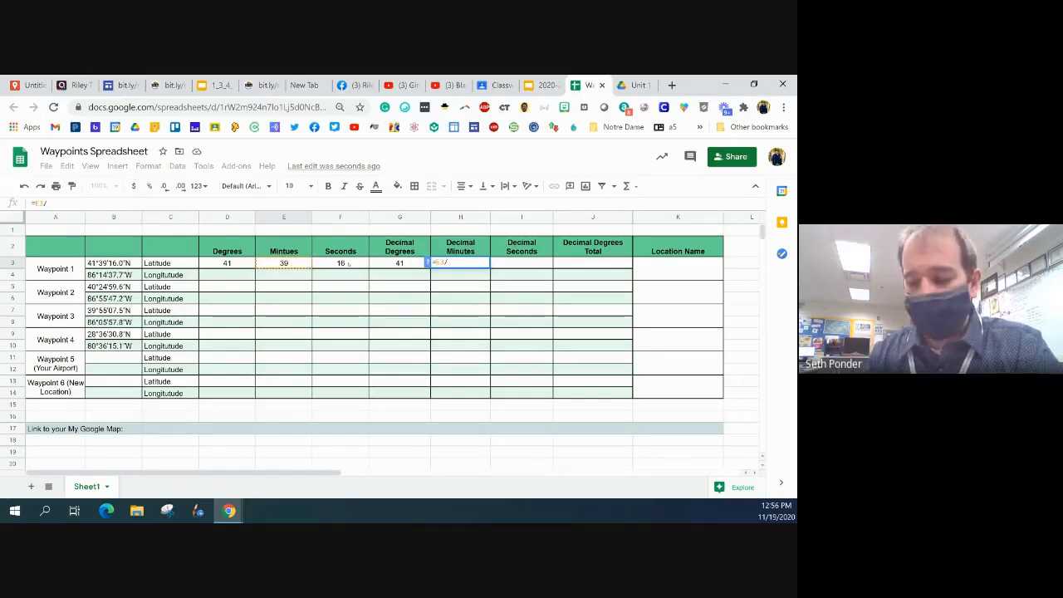
type("60")
key("Return")
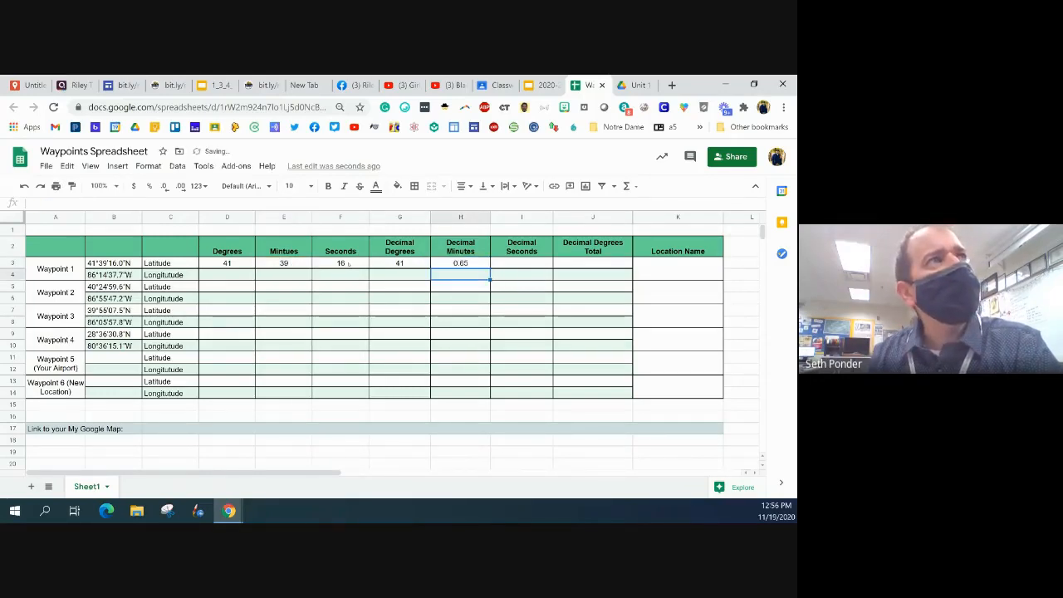
Calculate the Waypoint 1 latitude's decimal seconds in I3 with the formula =F3/3600
left_click(523, 262)
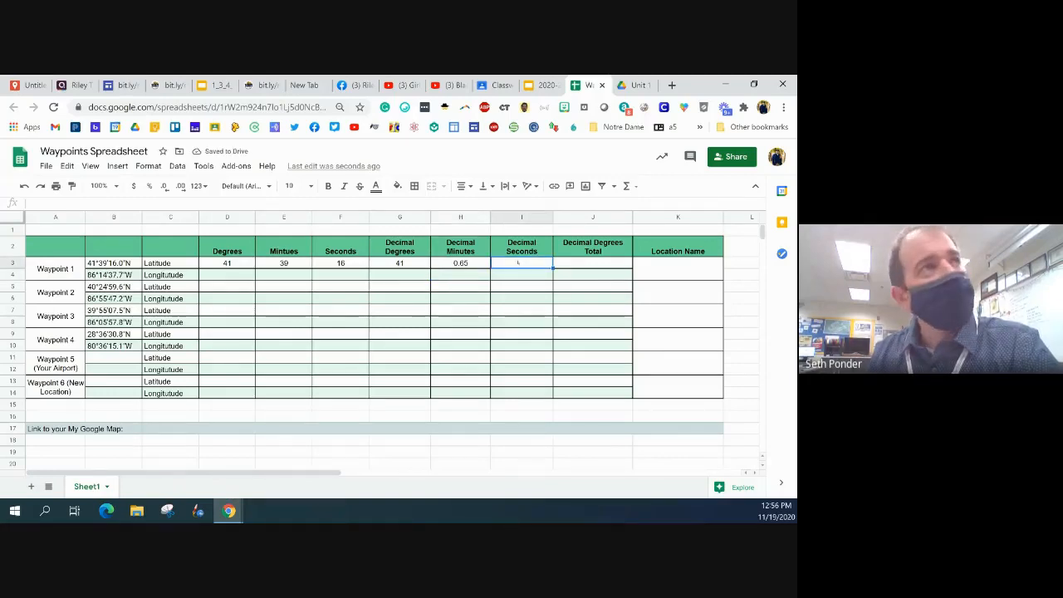
type("=")
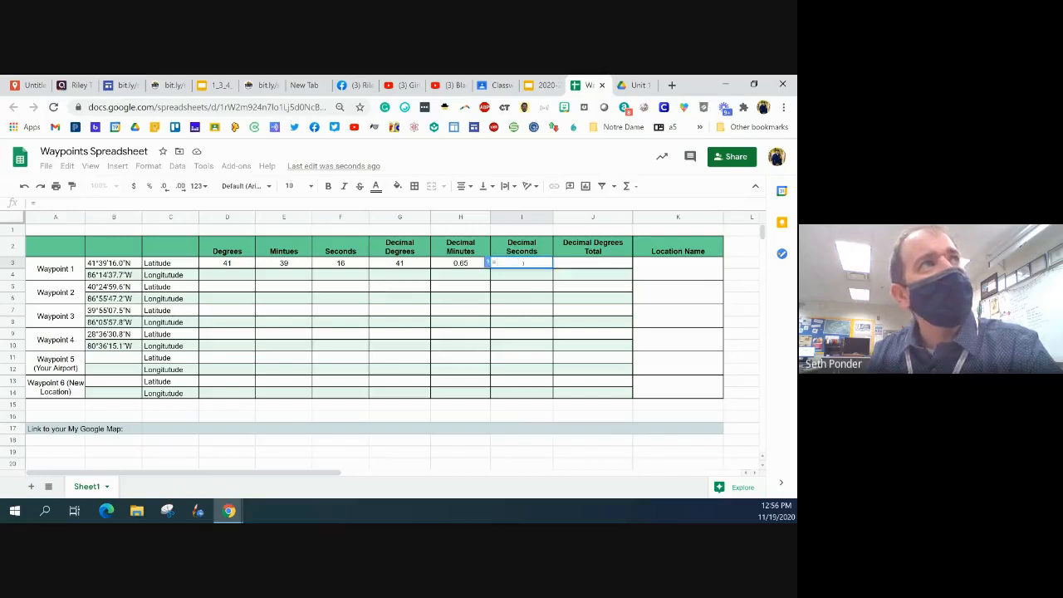
type("h")
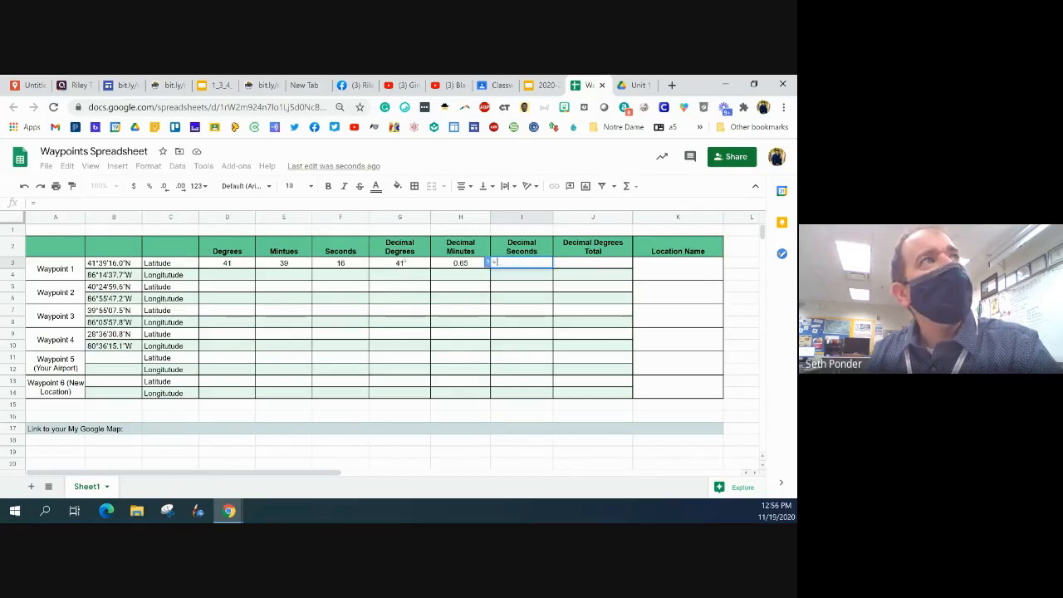
left_click(339, 263)
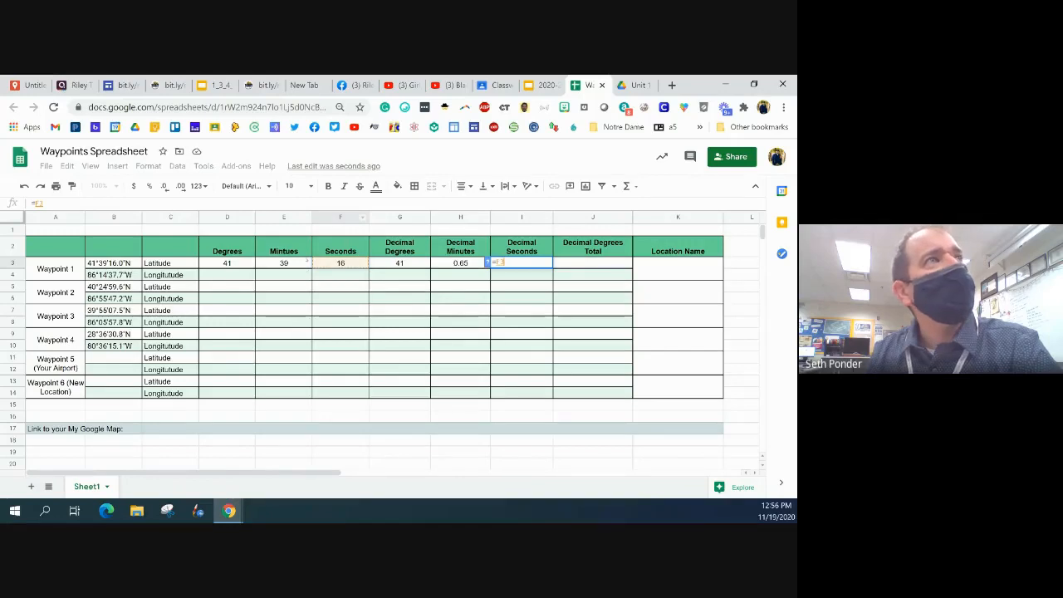
type("/3")
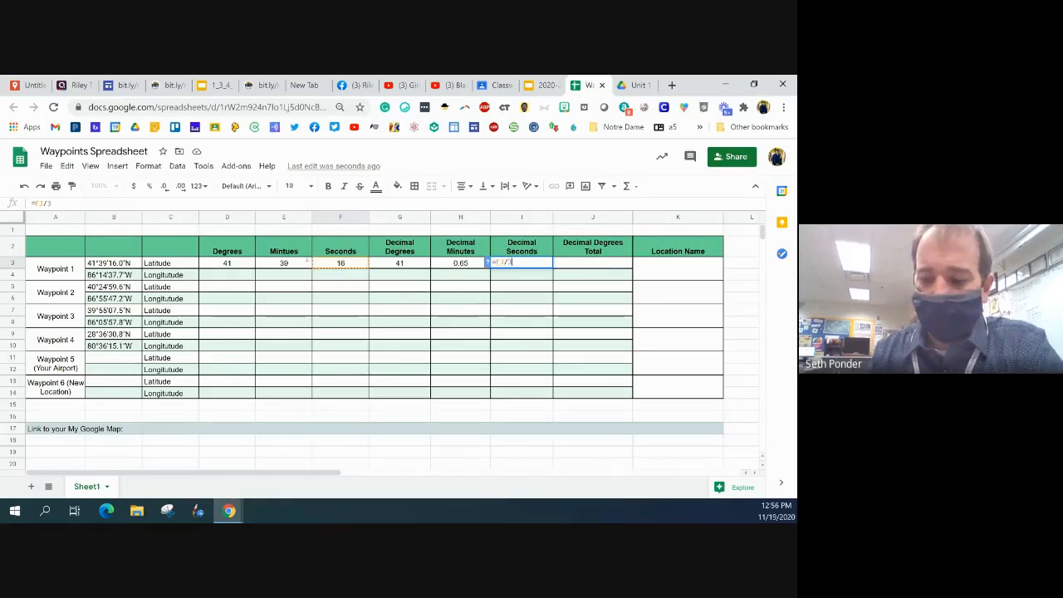
type("600")
key("Return")
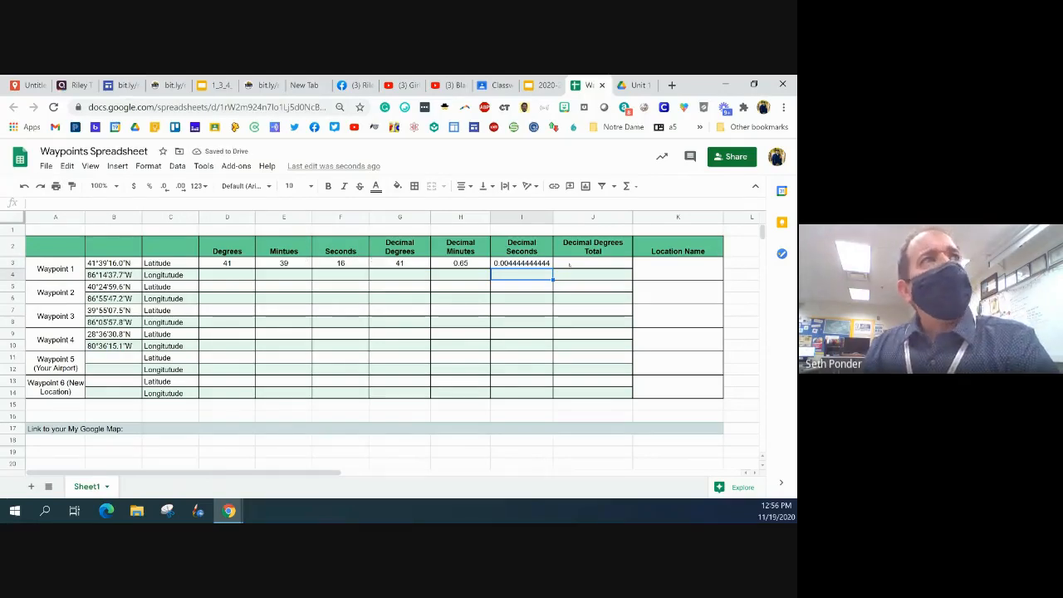
Try totalling G3 to I3 in the Waypoint 1 latitude's total cell J3 with the SUM function, and clear the cell again
left_click(587, 263)
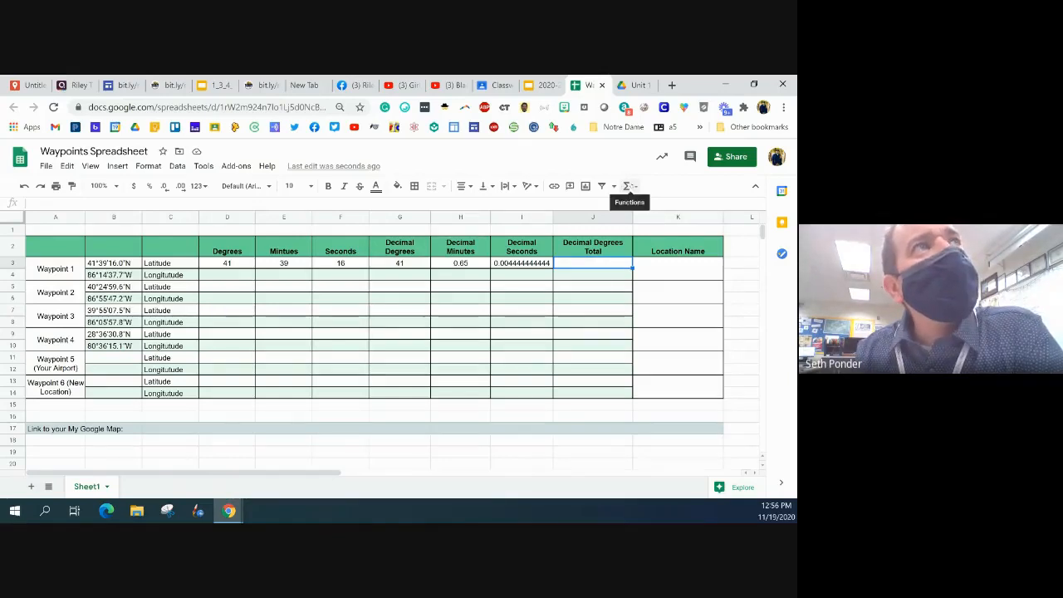
left_click(629, 186)
left_click(638, 204)
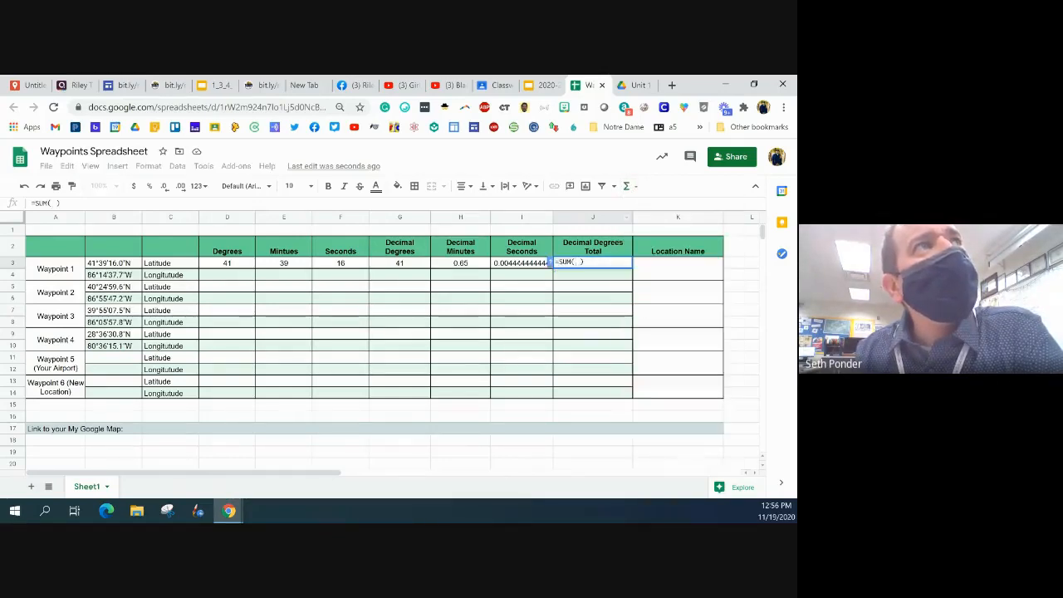
left_click_drag(521, 263, 421, 263)
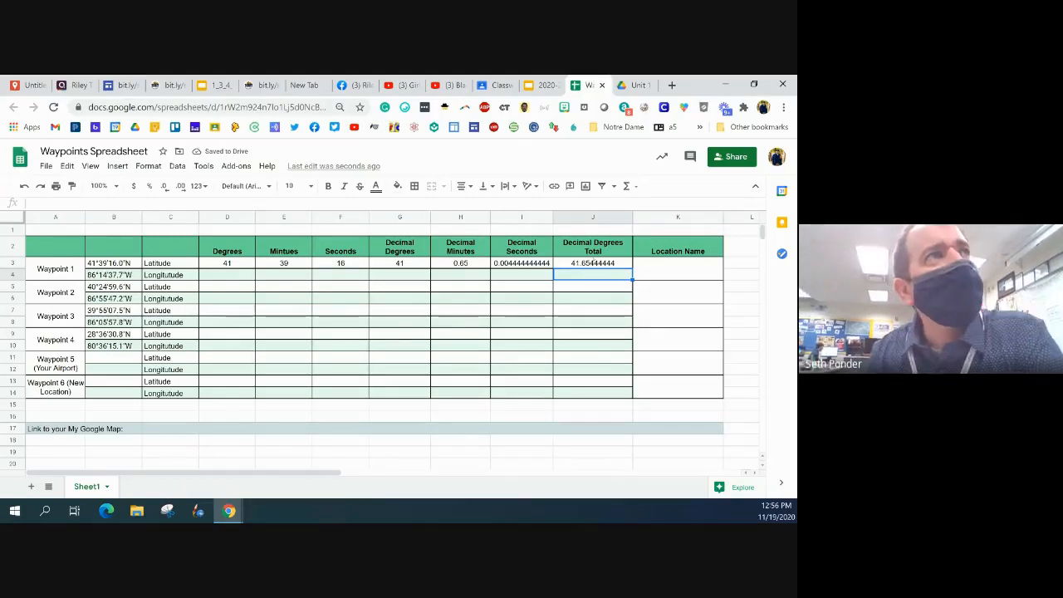
left_click(577, 264)
key("Delete")
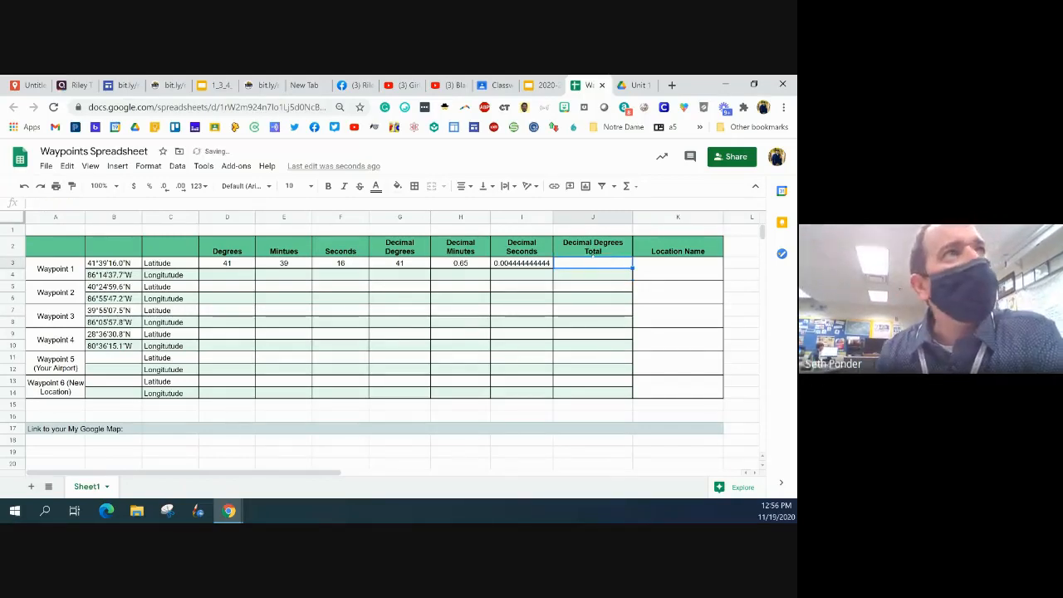
key("Down")
Calculate the Waypoint 1 latitude's decimal degrees total in J3 with the formula =I3+H3+G3
left_click(602, 264)
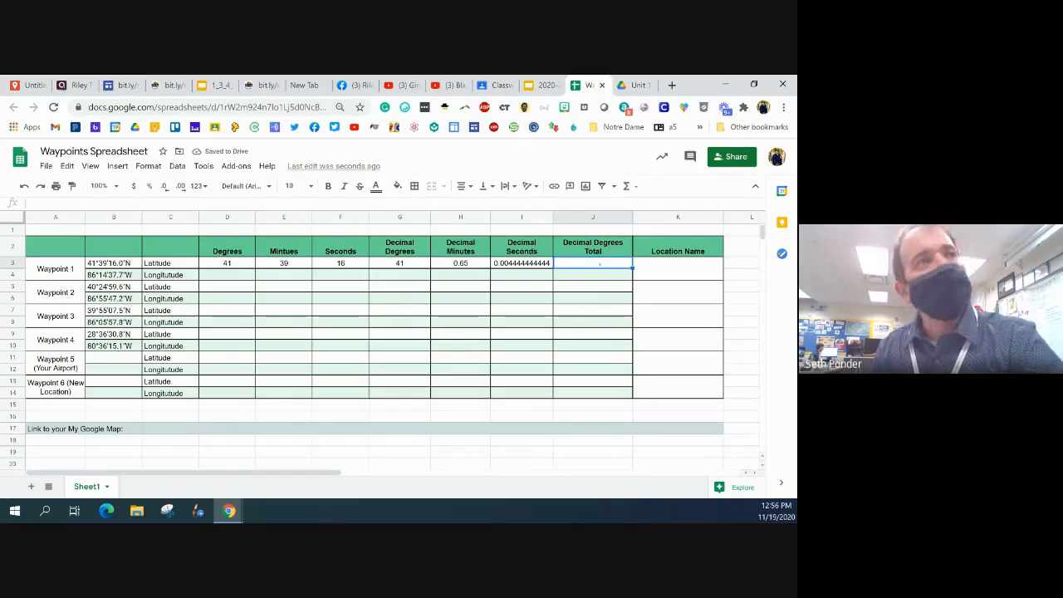
type("=")
left_click(519, 262)
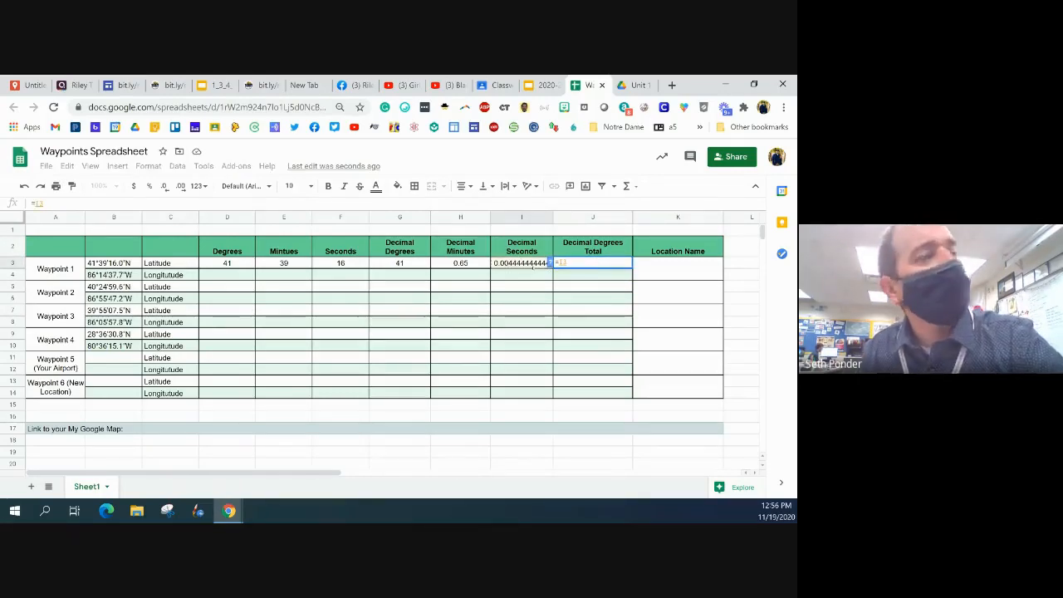
type("+")
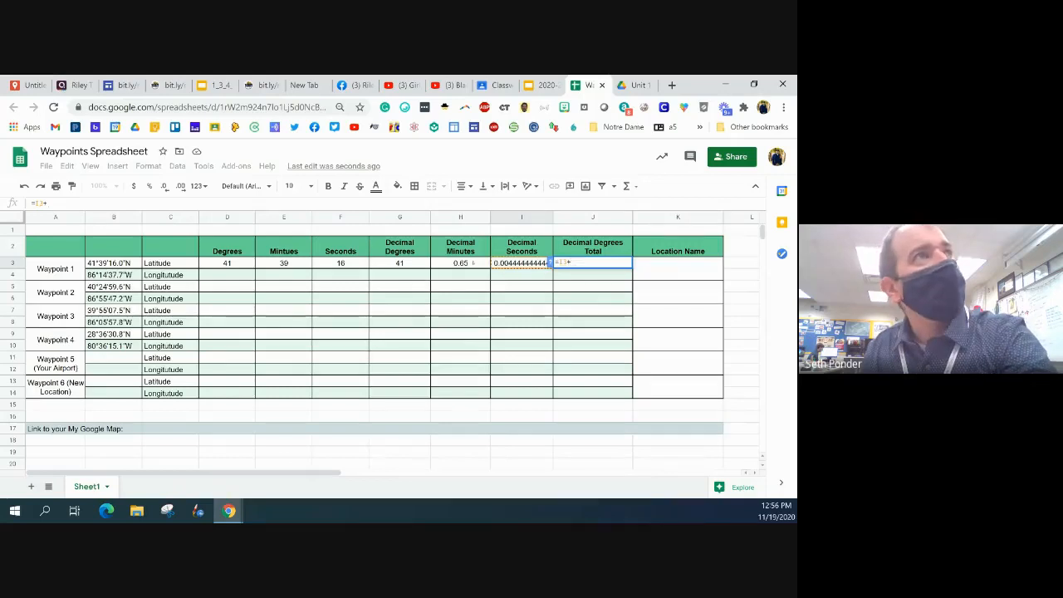
left_click(471, 262)
type("+")
left_click(410, 263)
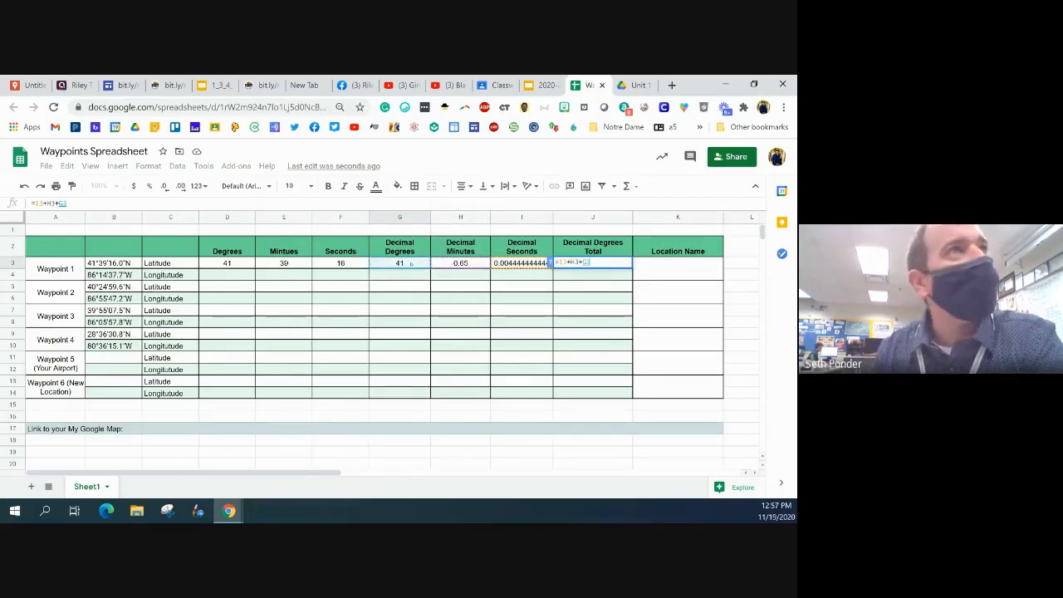
key("Return")
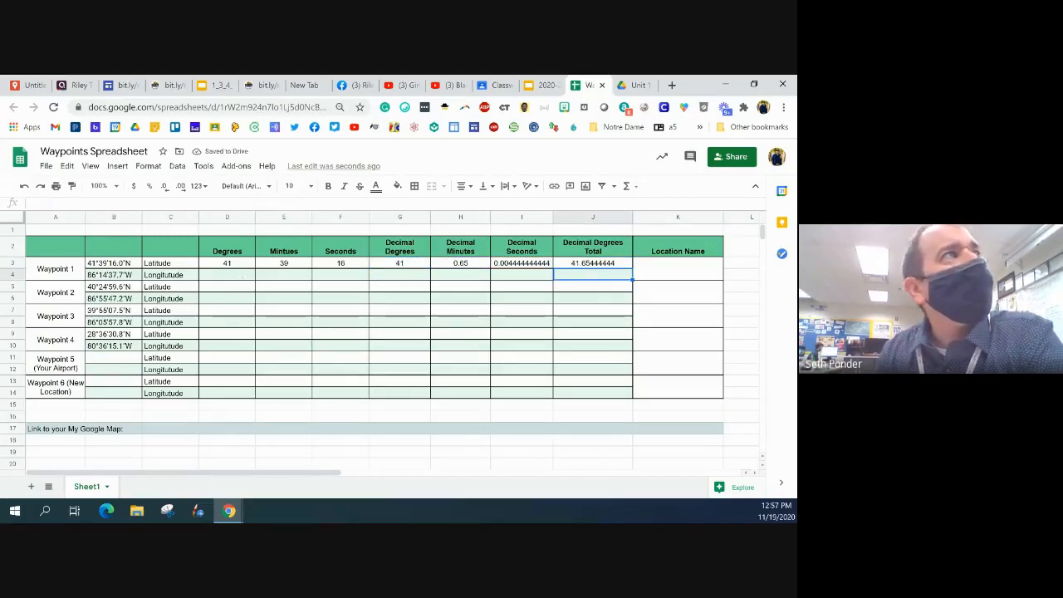
Enter the Waypoint 1 longitude in D4 to F4 as 86 degrees, 14 minutes and 37.7 seconds
left_click(223, 274)
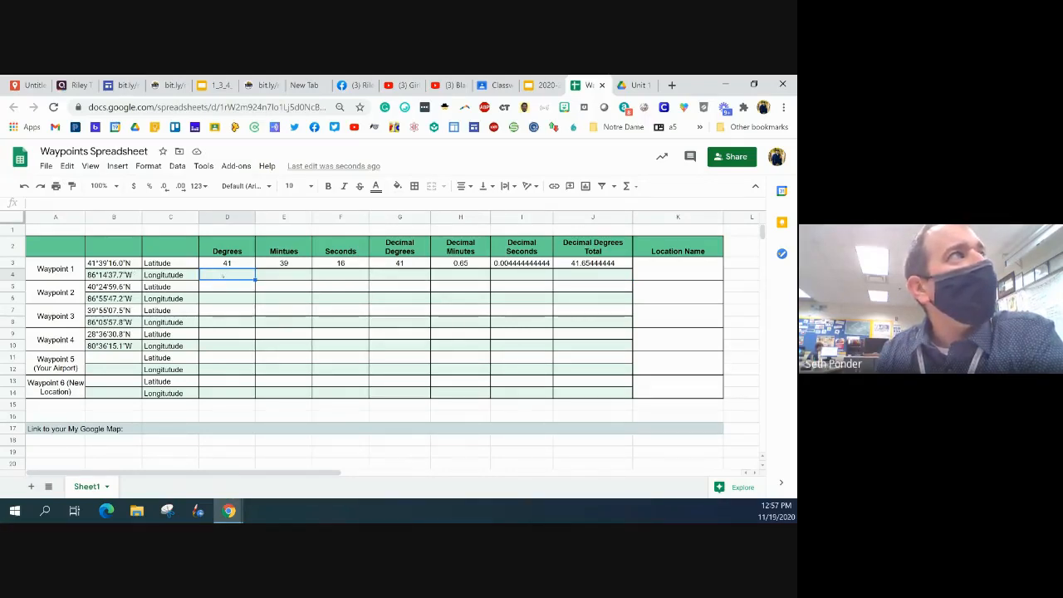
type("86")
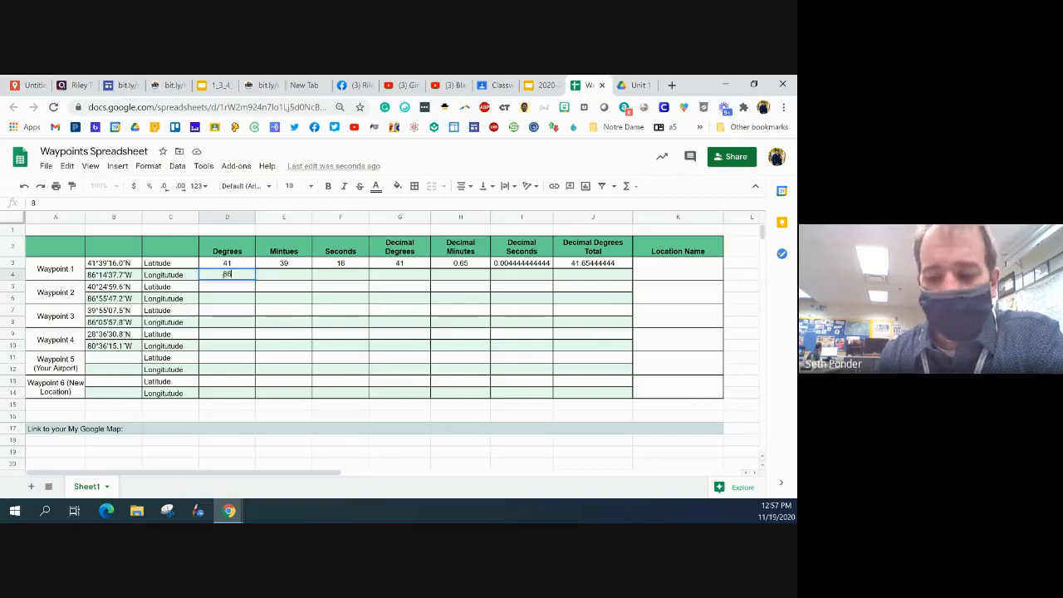
key("Tab")
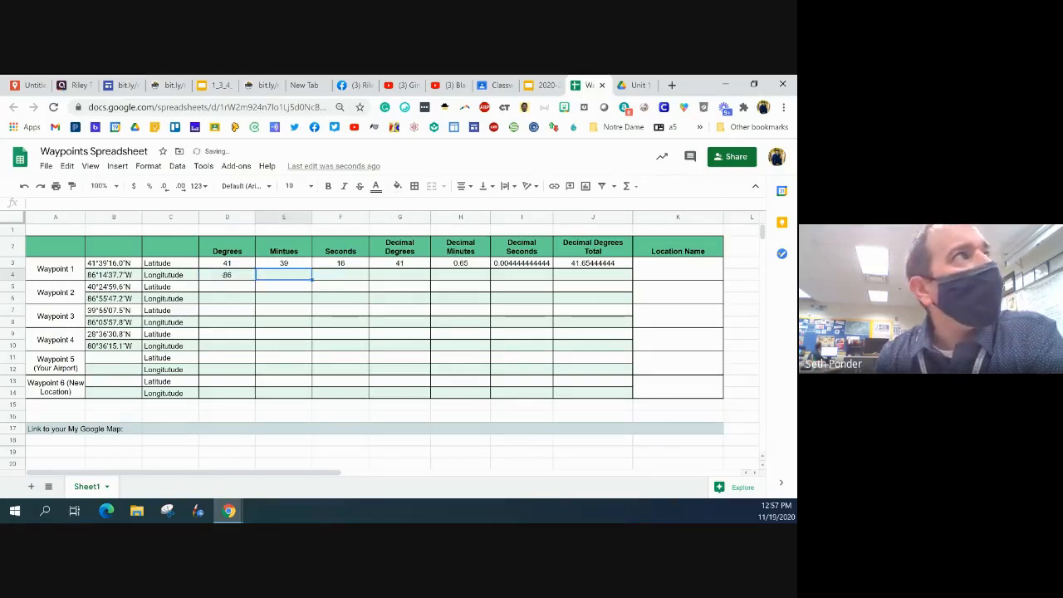
type("14")
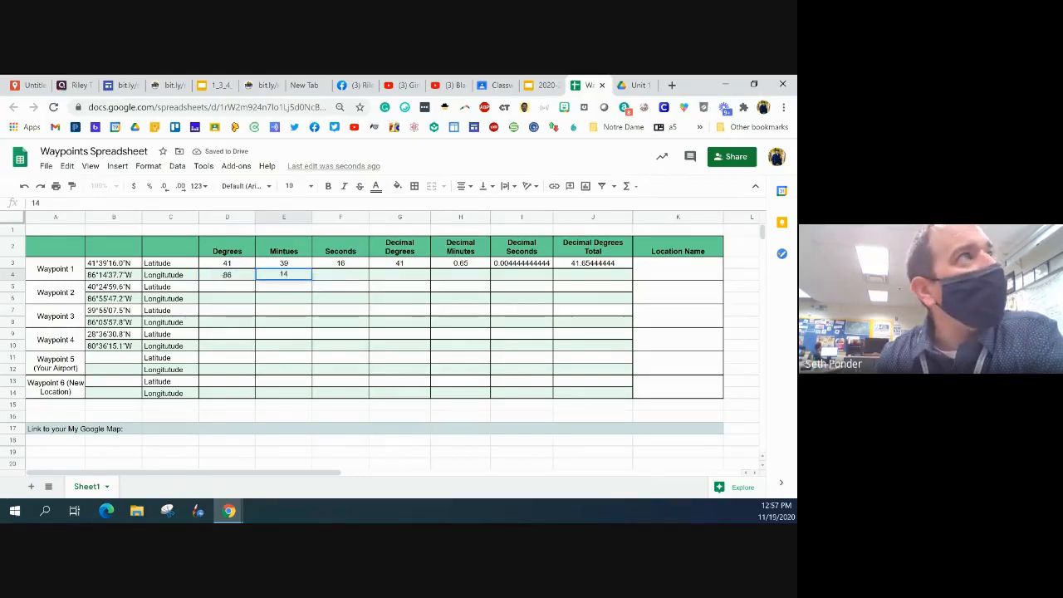
key("Tab")
type("37.")
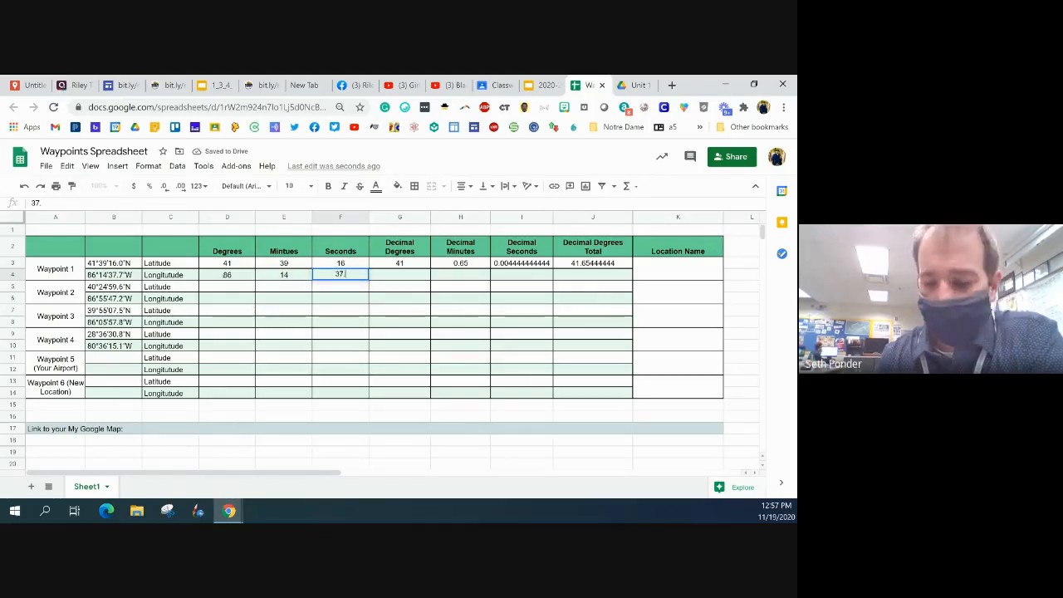
type("7")
key("Tab")
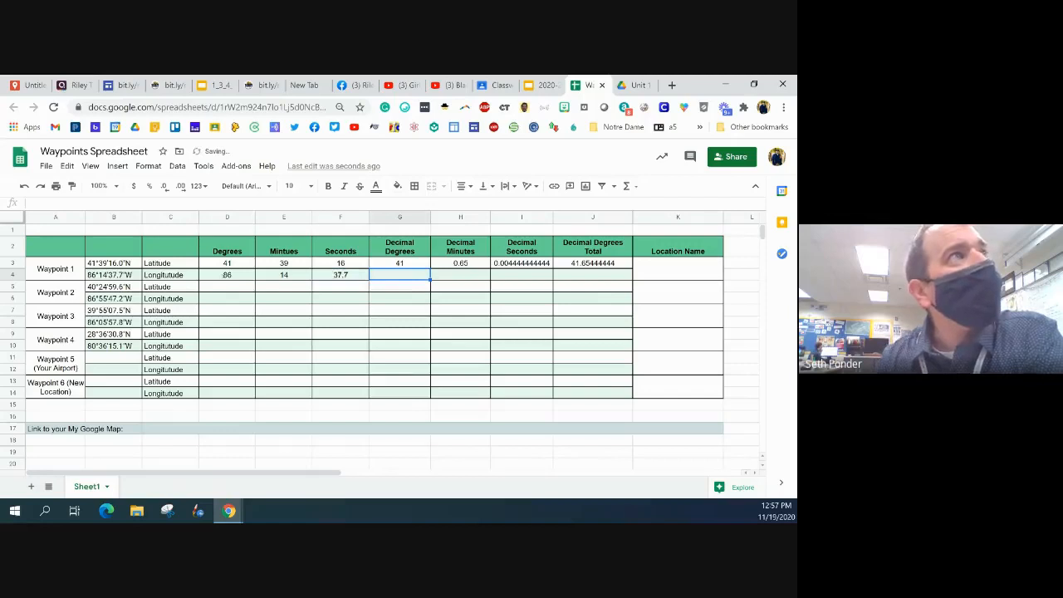
Fill the decimal degrees formula from G3 down through G14
left_click(411, 266)
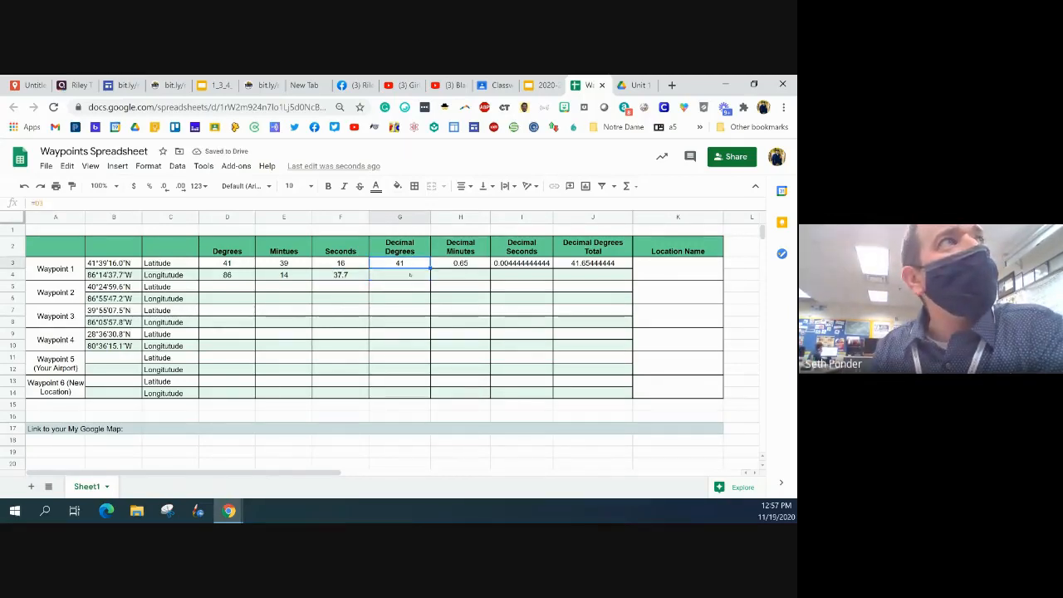
left_click(410, 273)
left_click(411, 265)
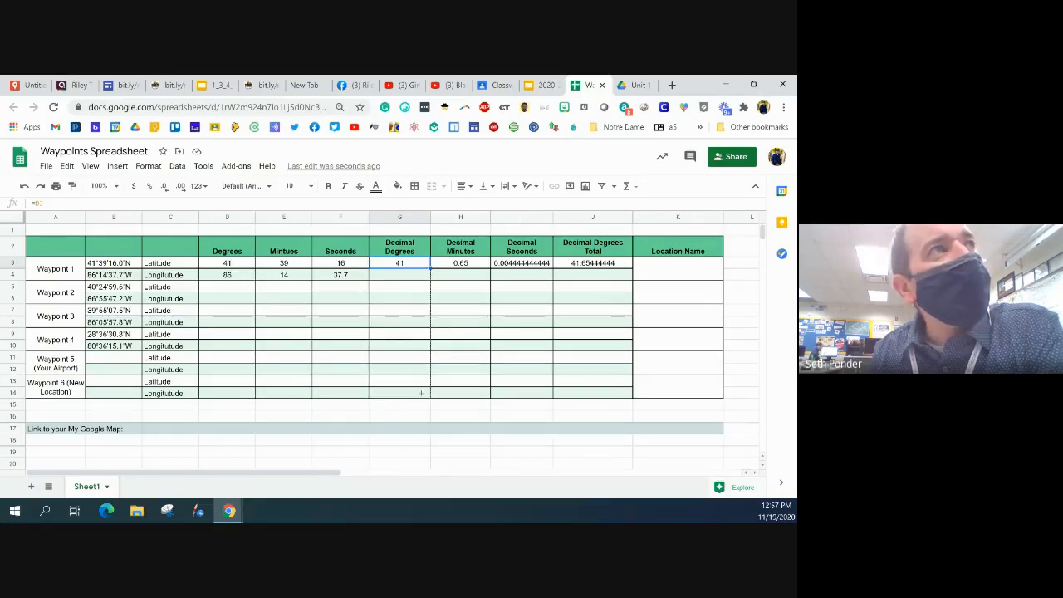
left_click_drag(430, 268, 421, 393)
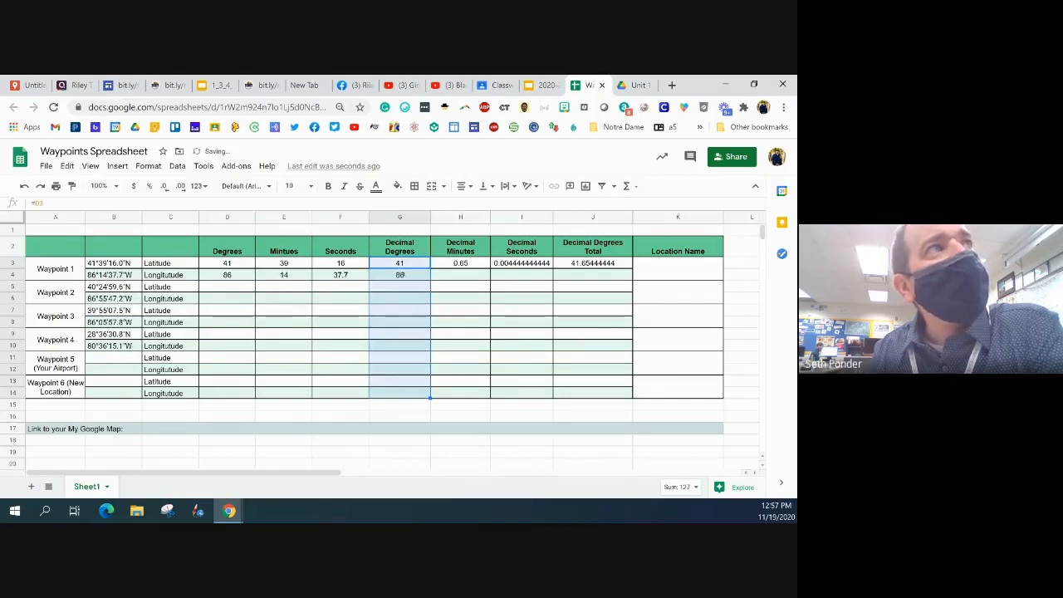
Fill the decimal minutes formula in H3 and the decimal seconds formula in I3 down through row 14
left_click(459, 263)
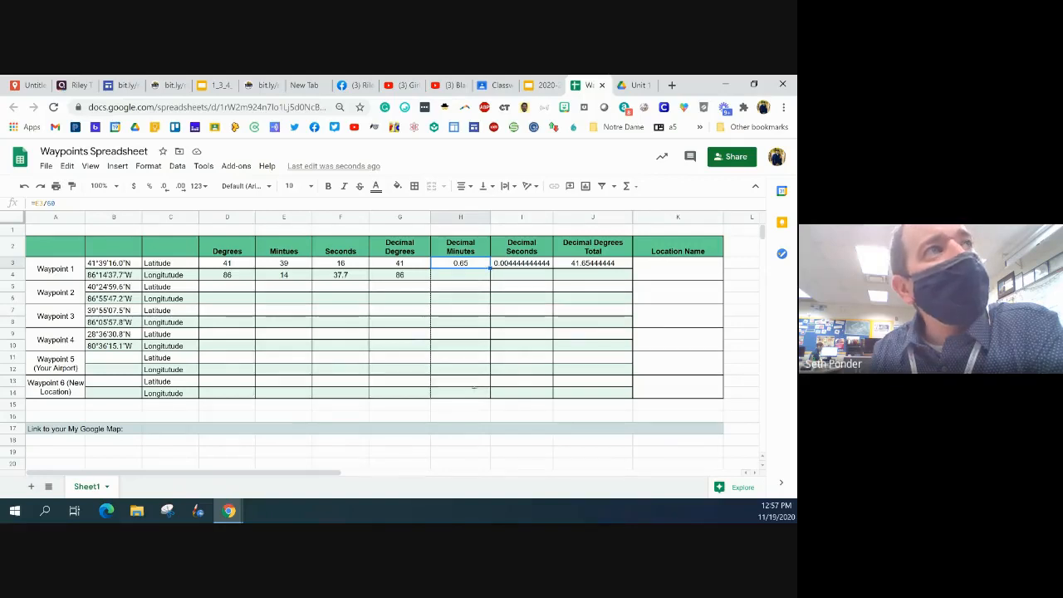
left_click(475, 391, "shift")
key("ctrl+d")
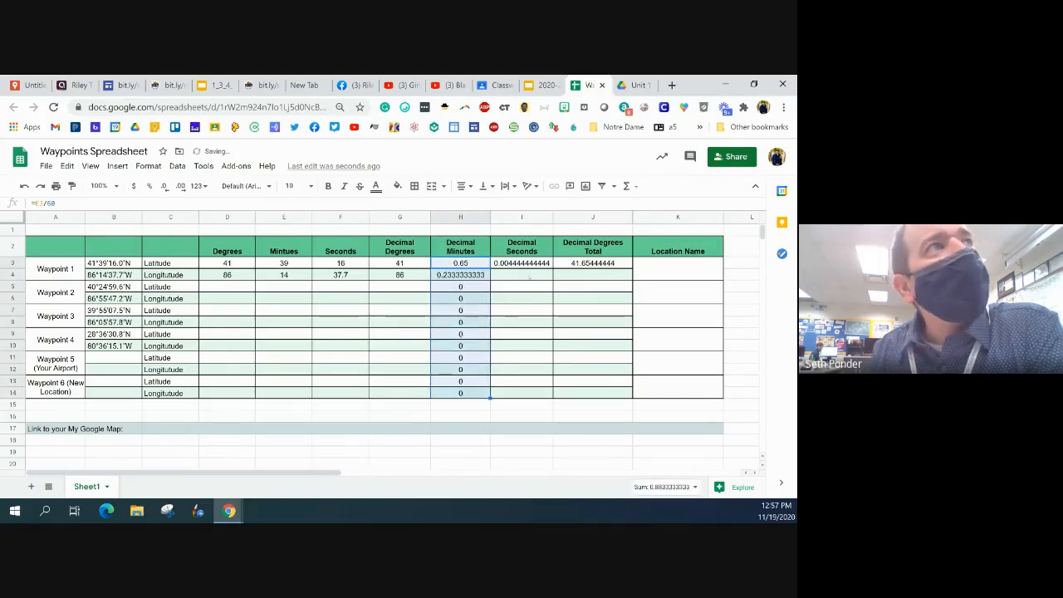
left_click(530, 264)
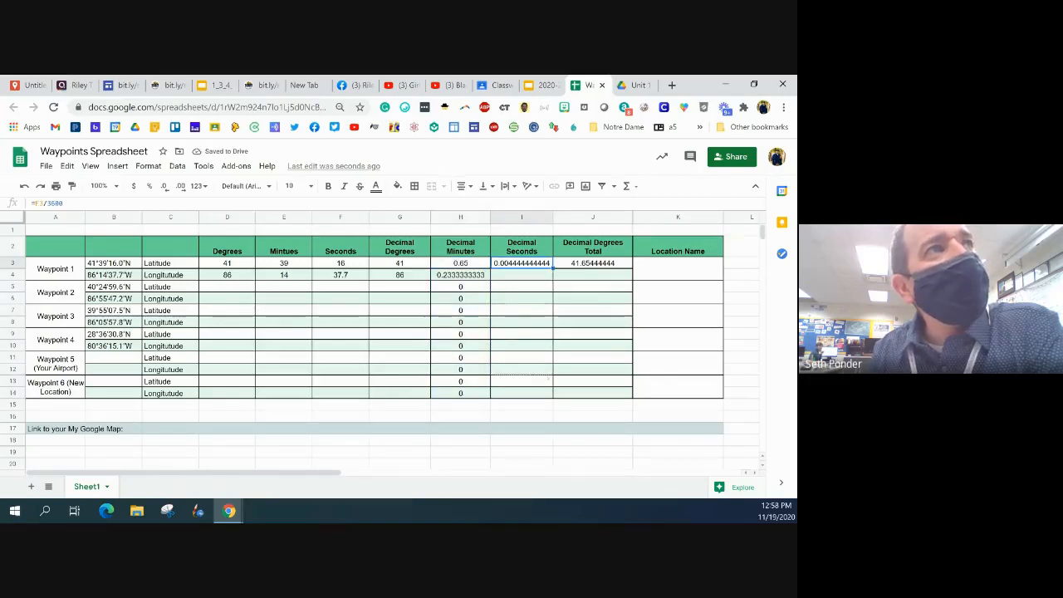
left_click(546, 391, "shift")
key("ctrl+d")
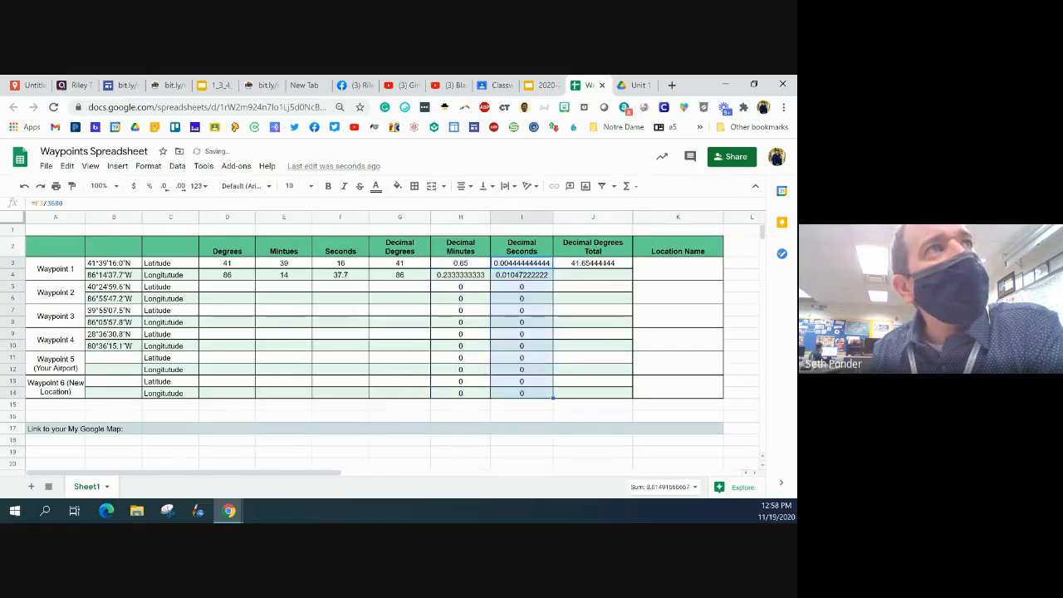
Fill the decimal degrees total formula from J3 down through J14
left_click(607, 264)
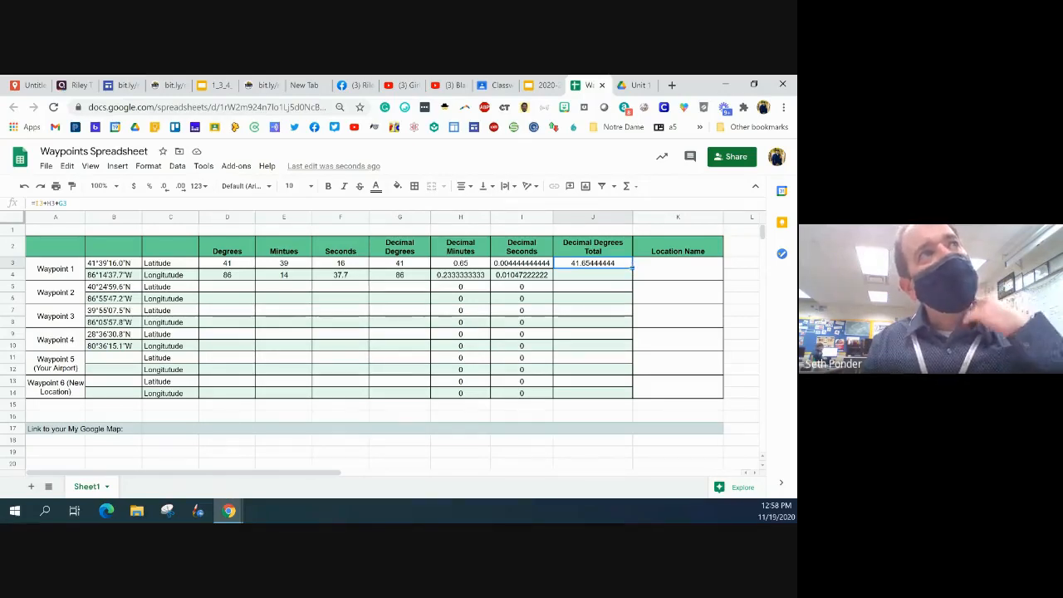
left_click_drag(632, 268, 631, 393)
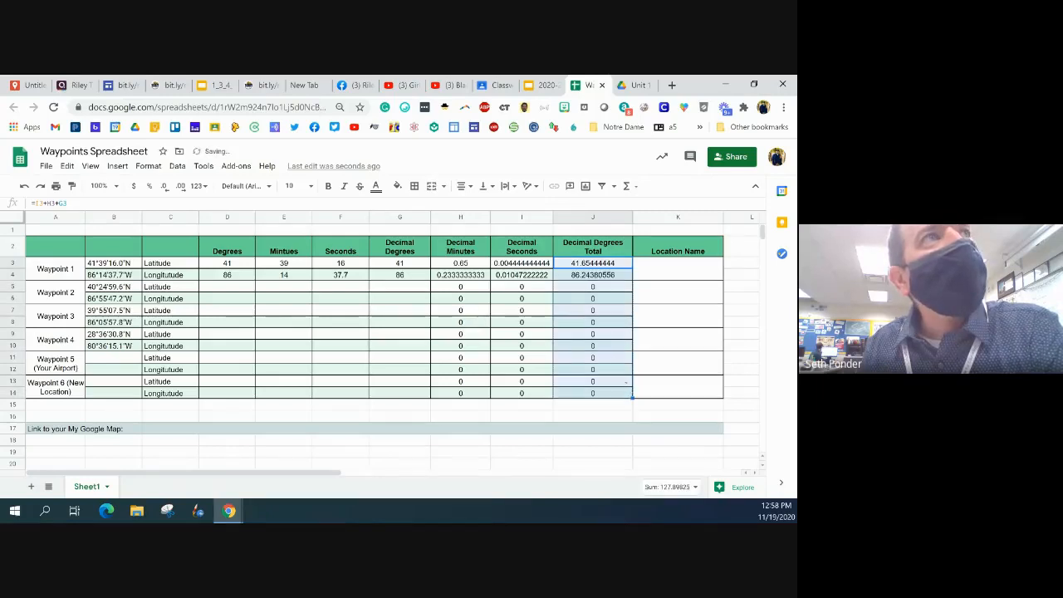
left_click(604, 333)
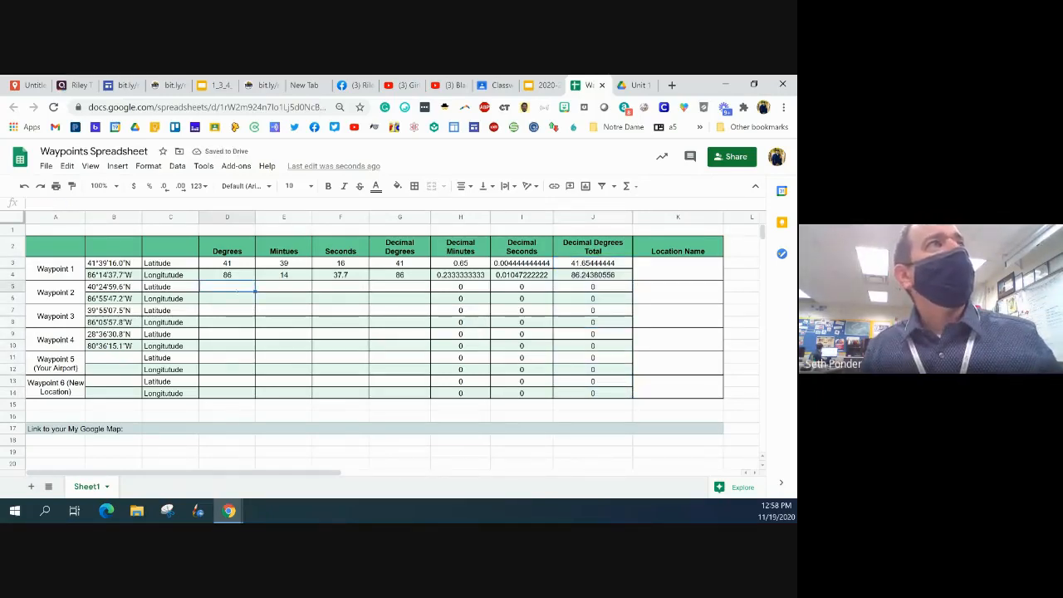
Try the filled formulas with the Waypoint 2 latitude values 40, 24 and 59.6 in D5 to F5, and clear those cells again
left_click(234, 287)
type("40")
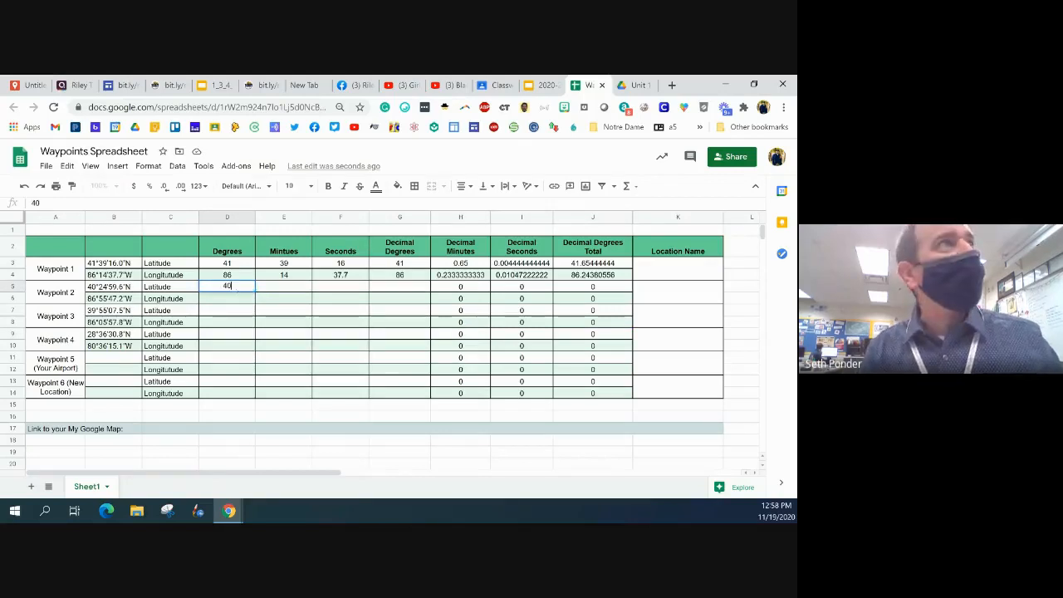
key("Tab")
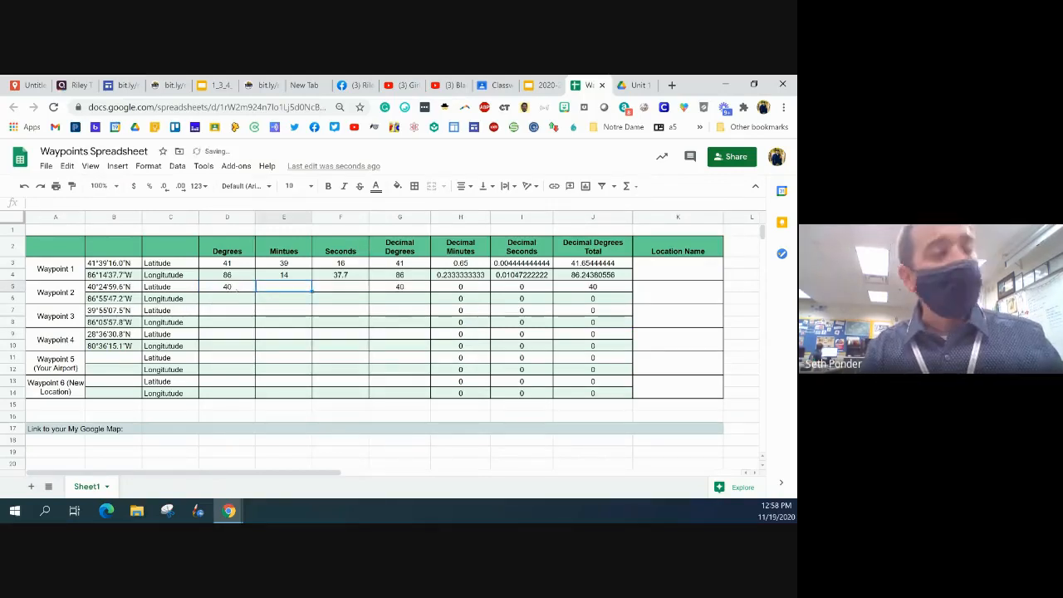
type("24")
key("Tab")
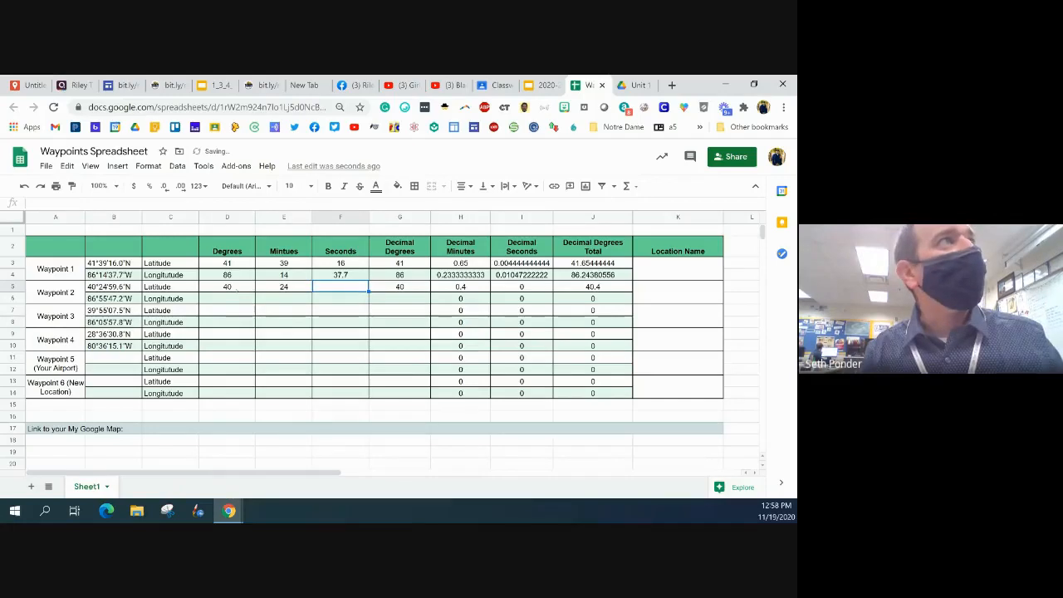
type("59.6")
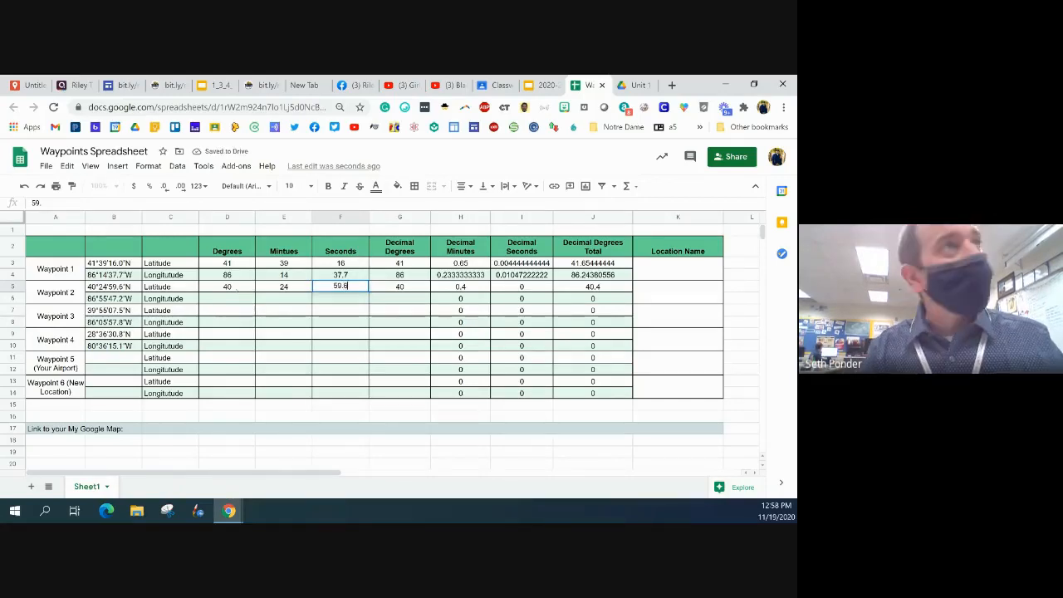
key("Return")
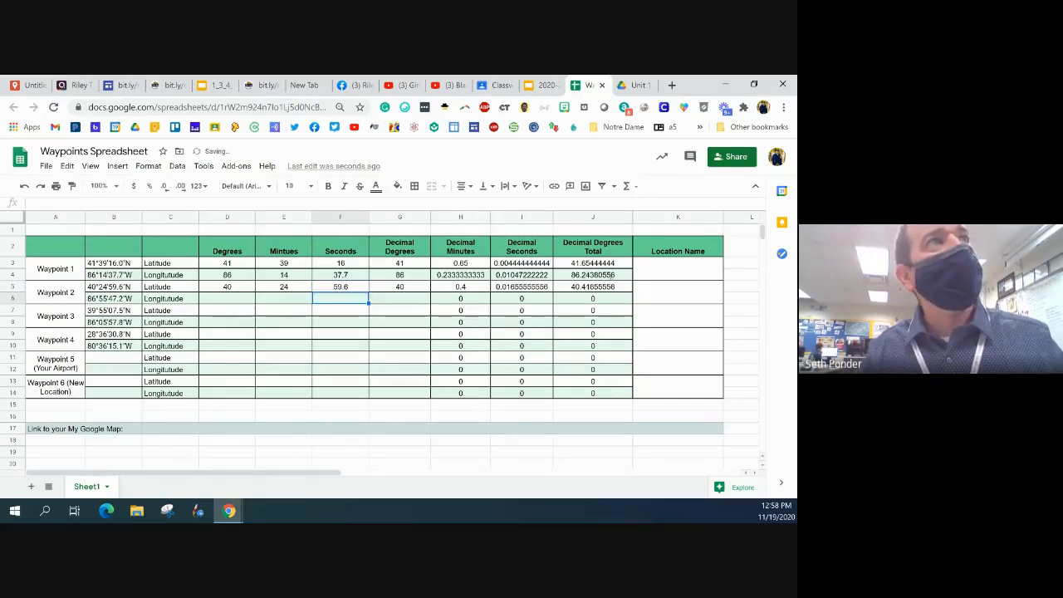
left_click_drag(340, 287, 242, 289)
key("Delete")
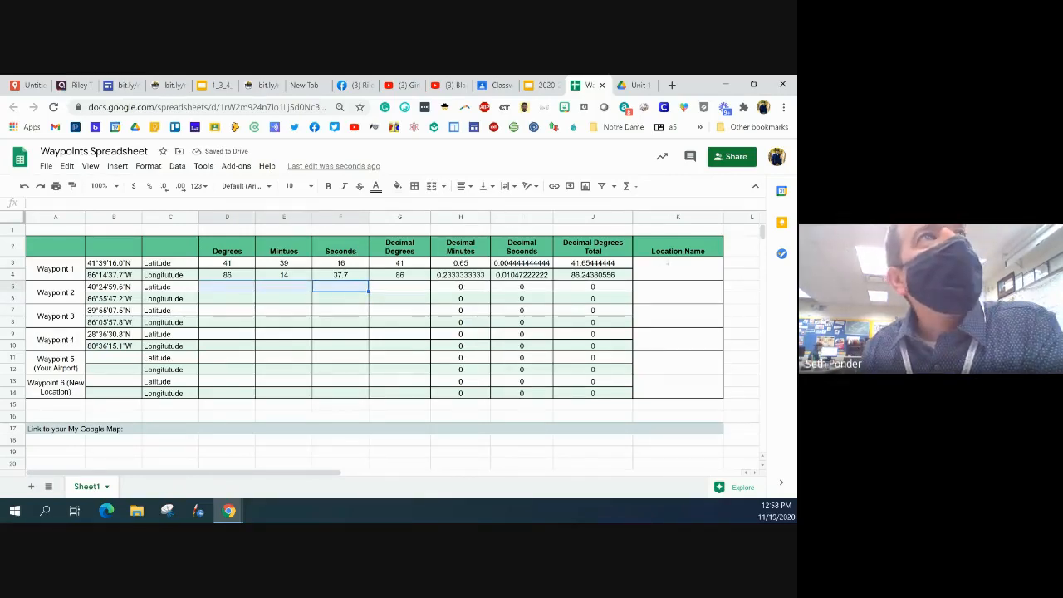
Switch to the Unit 1 folder in Google Drive and create a new Google My Maps map there
left_click(662, 259)
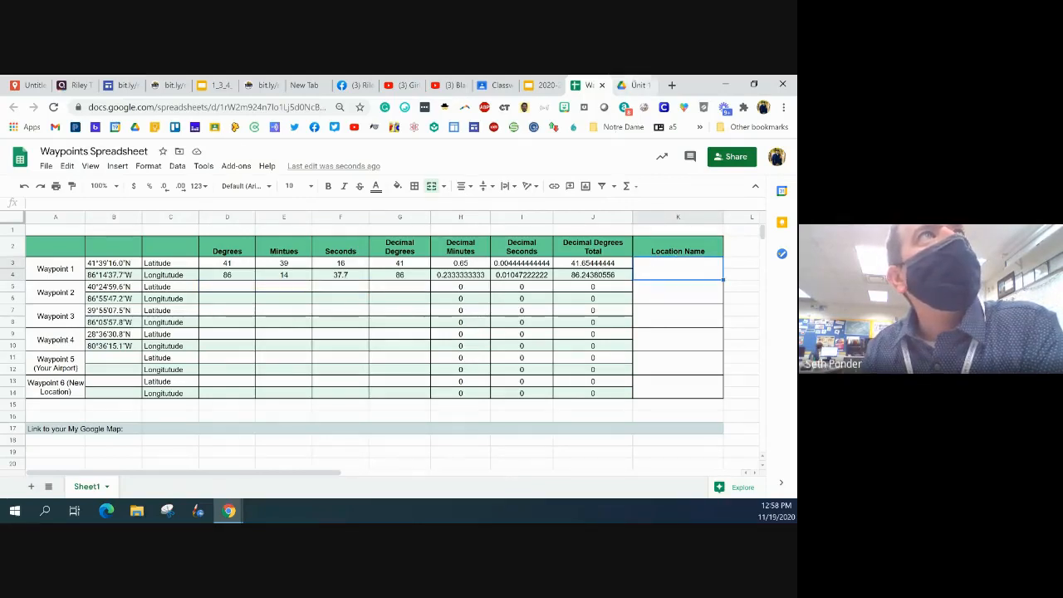
left_click(634, 85)
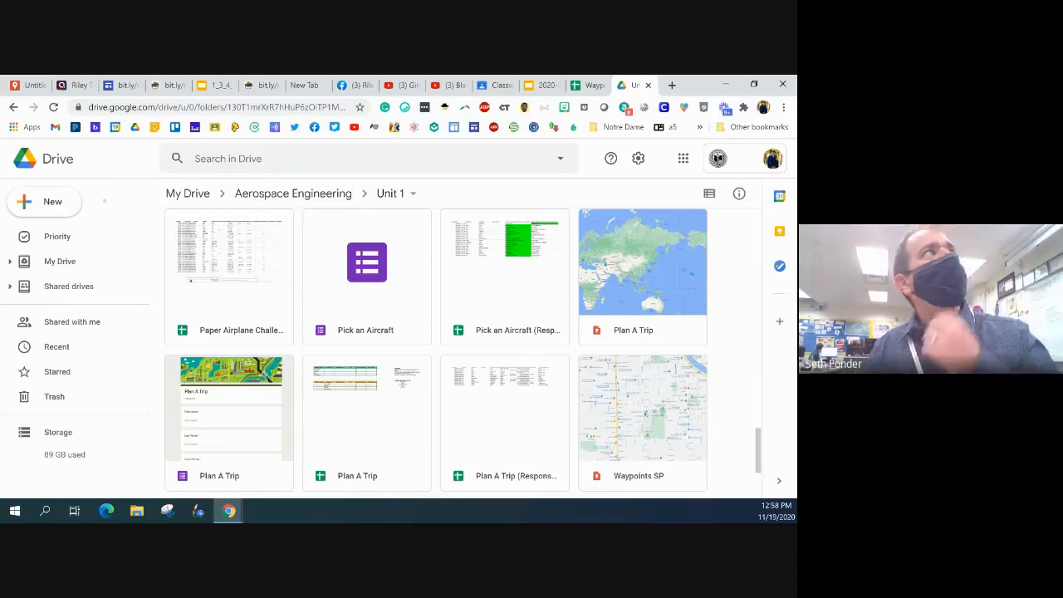
left_click(50, 202)
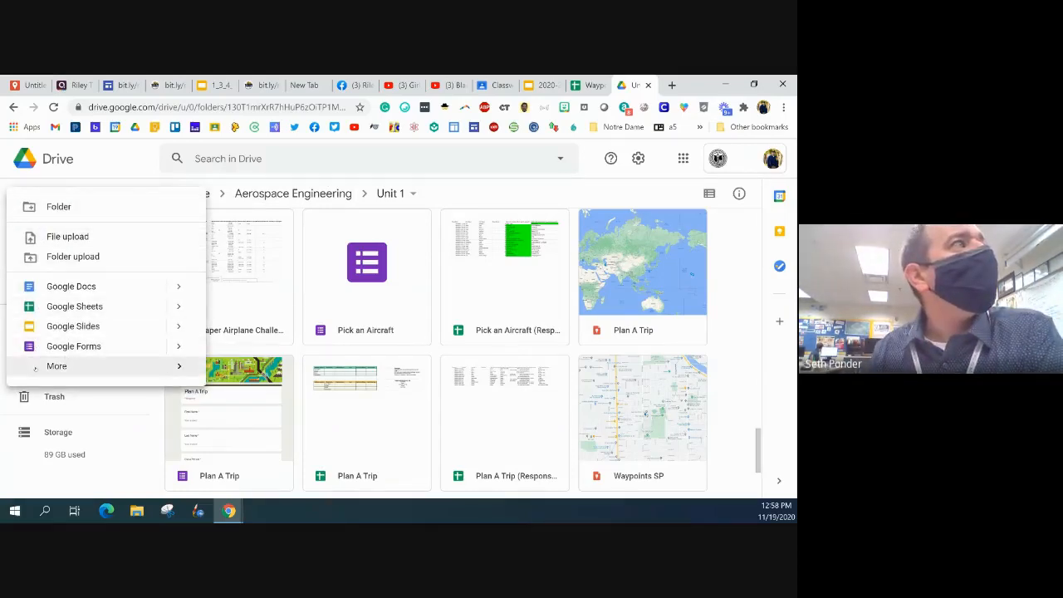
mouse_move(35, 368)
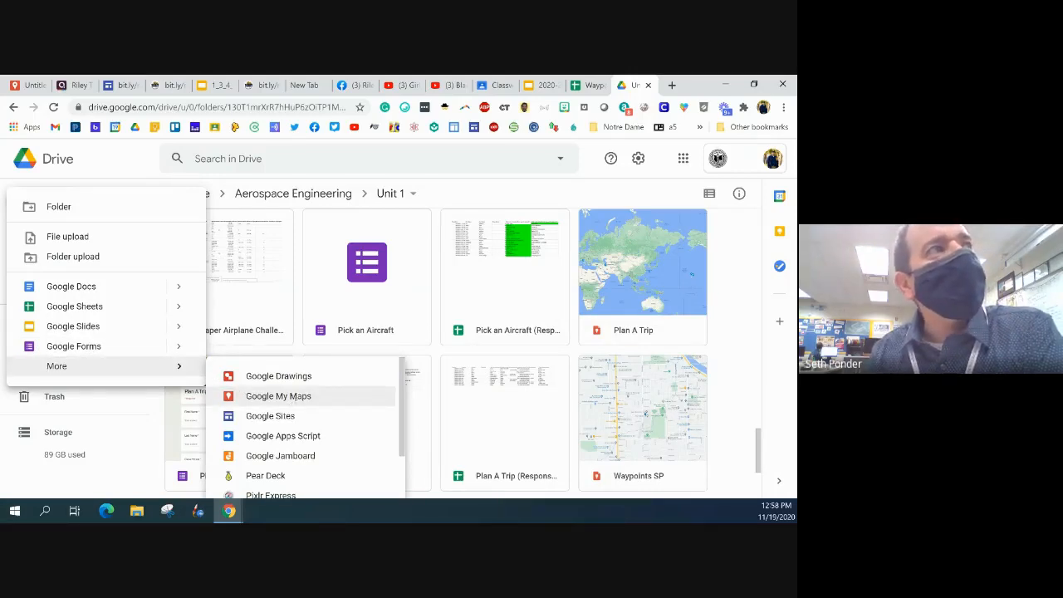
left_click(296, 398)
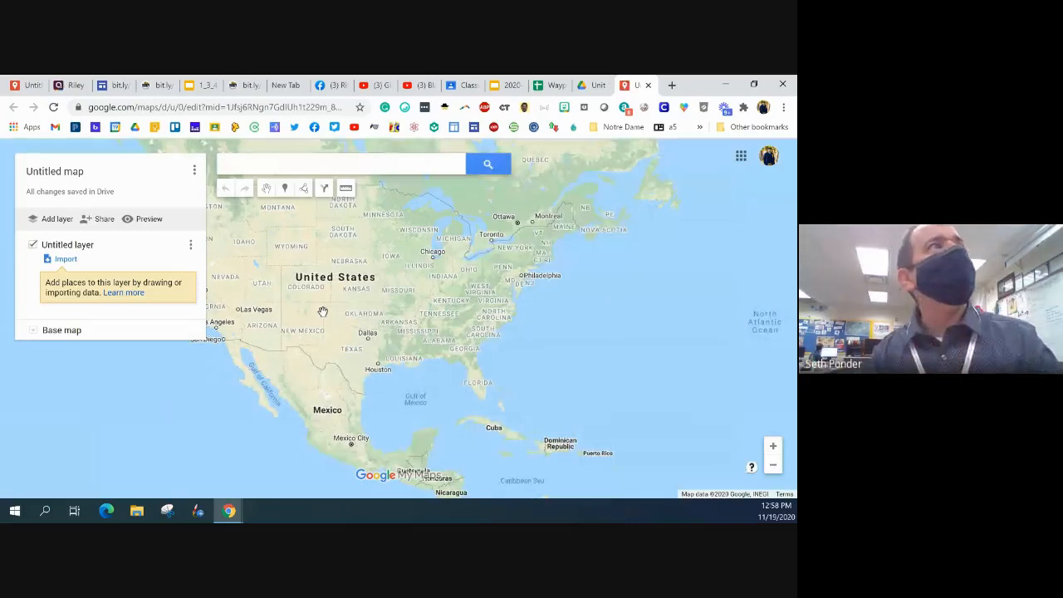
Rename the untitled map as Waypoints SP and save the title
left_click(82, 171)
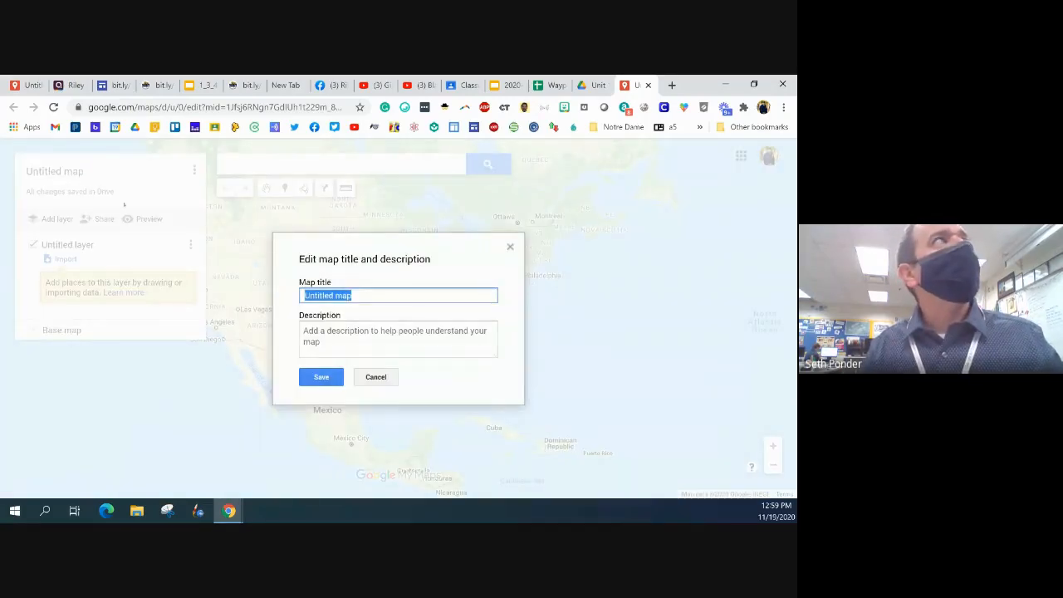
type("Waypoint")
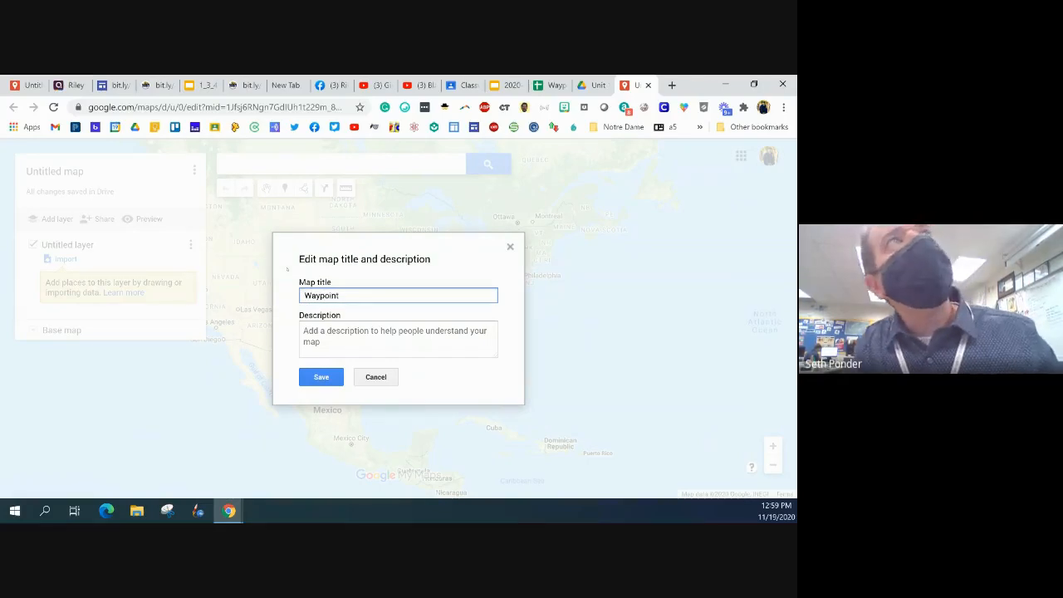
type("s SP")
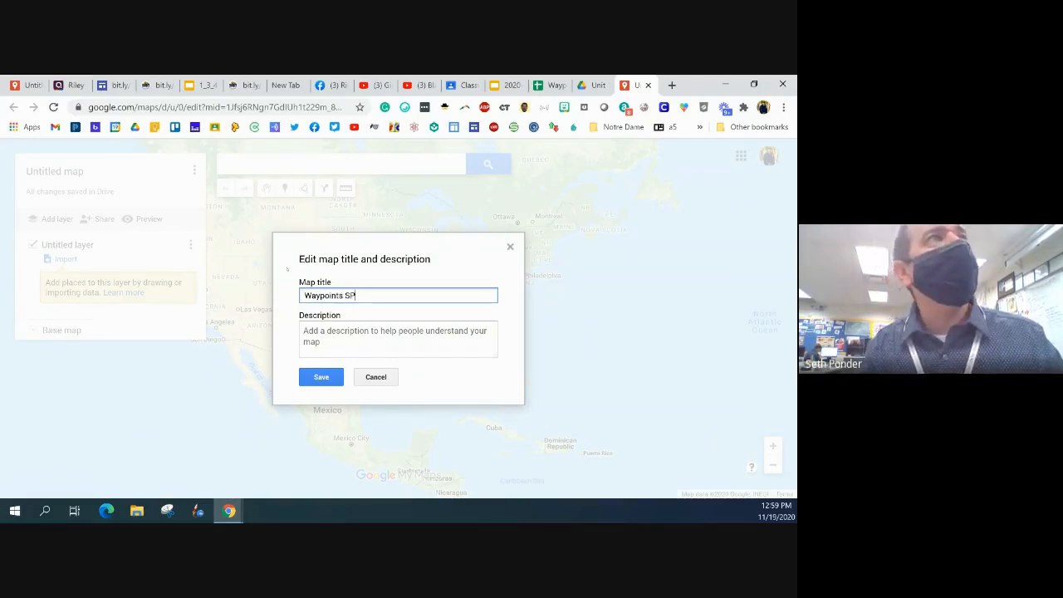
left_click(307, 374)
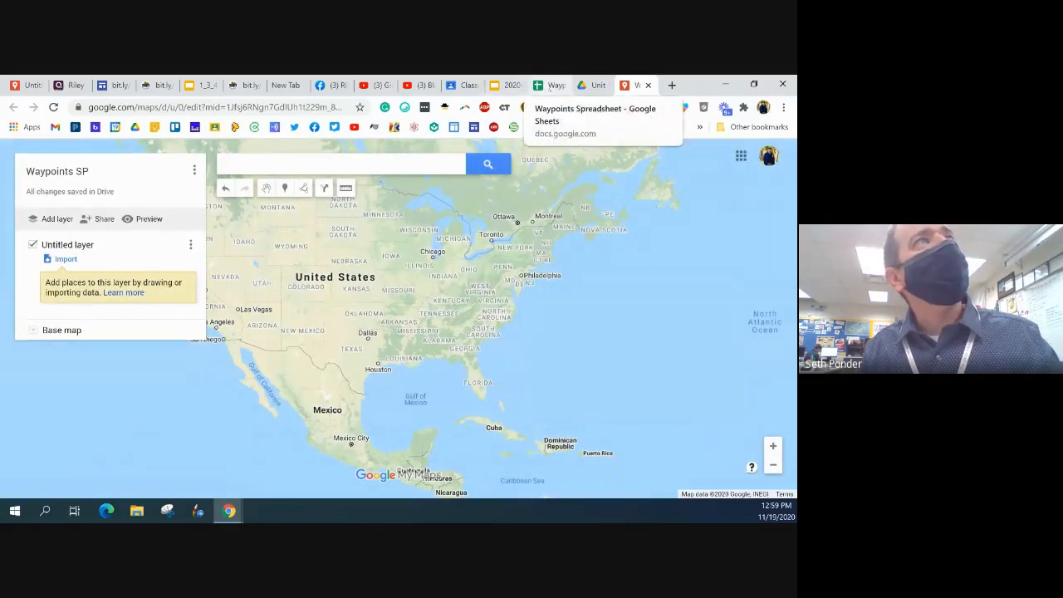
Arrange the Waypoints Spreadsheet and the Waypoints SP map in separate browser windows side by side, with the spreadsheet on the left half
left_click(549, 86)
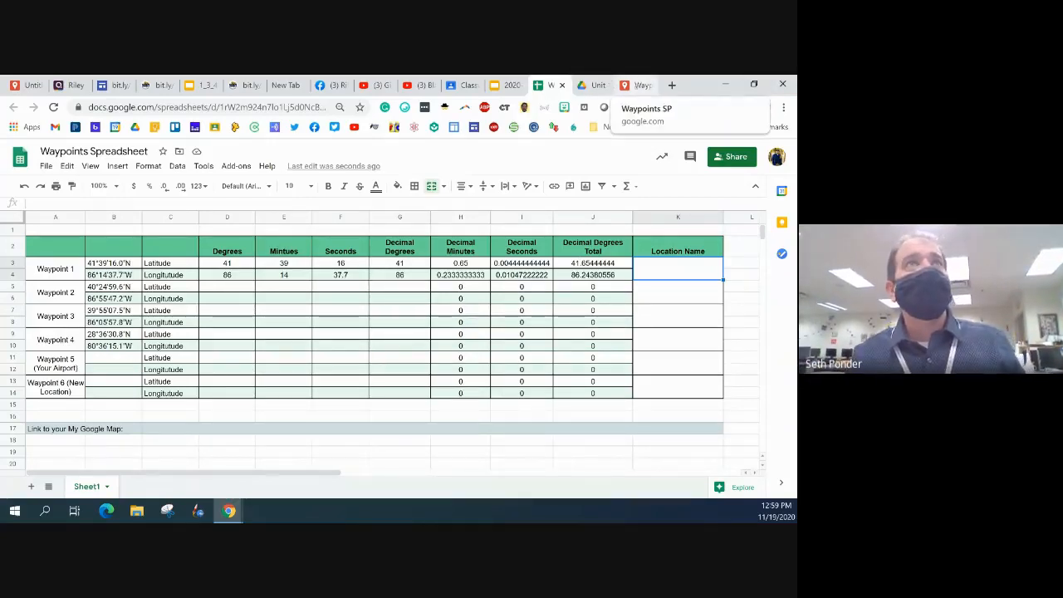
left_click(639, 85)
left_click(548, 85)
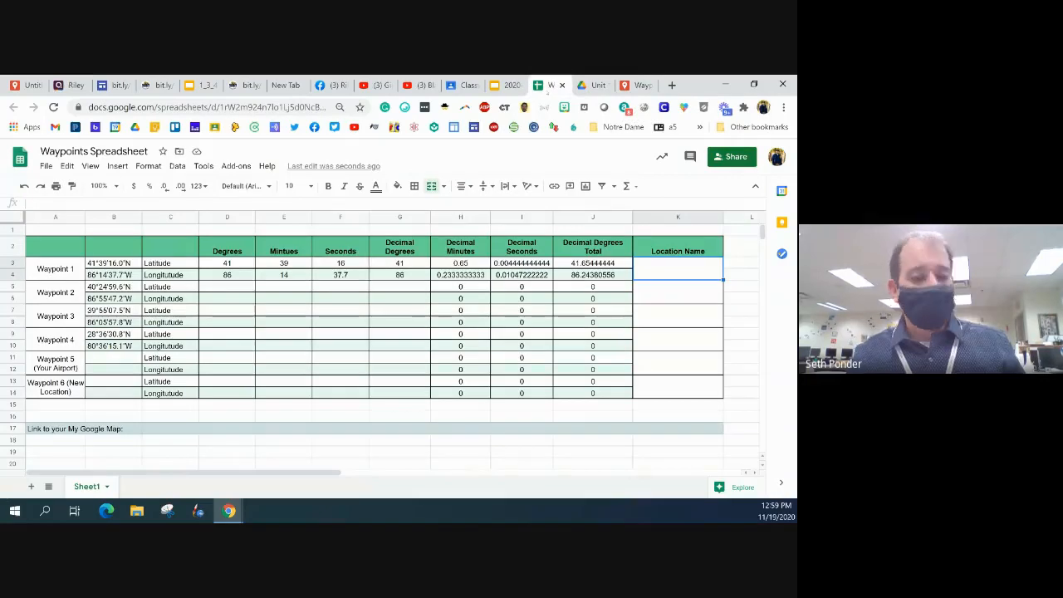
key("super+Left")
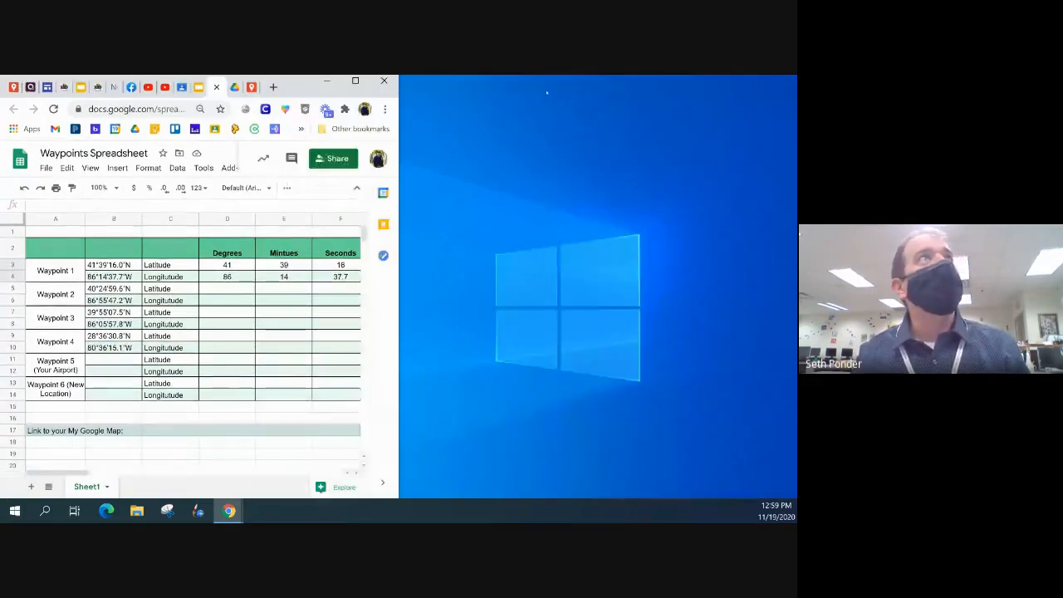
left_click_drag(252, 86, 353, 167)
key("super+Right")
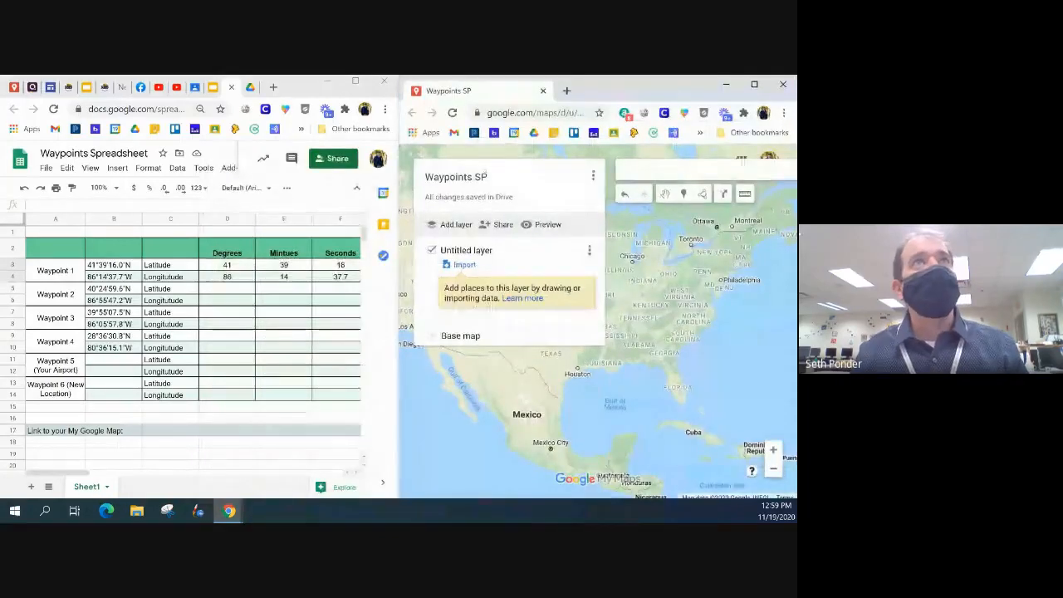
Search the Waypoints SP map for Waypoint 1's decimal coordinates from the spreadsheet, entered as 41.654444, -86.24380556
key("Return")
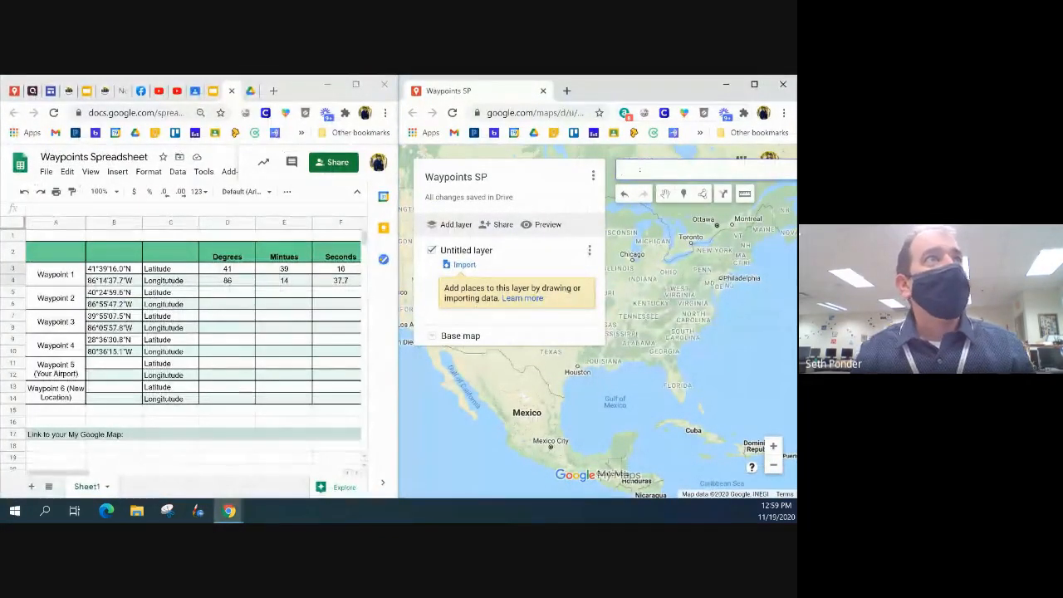
left_click_drag(71, 472, 162, 473)
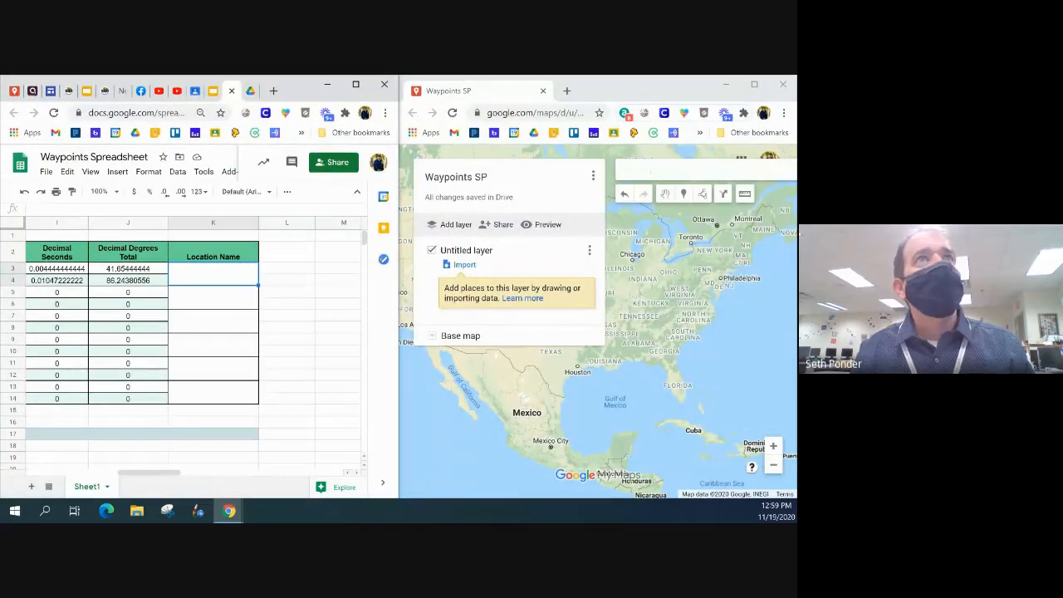
left_click(650, 171)
type("41.65")
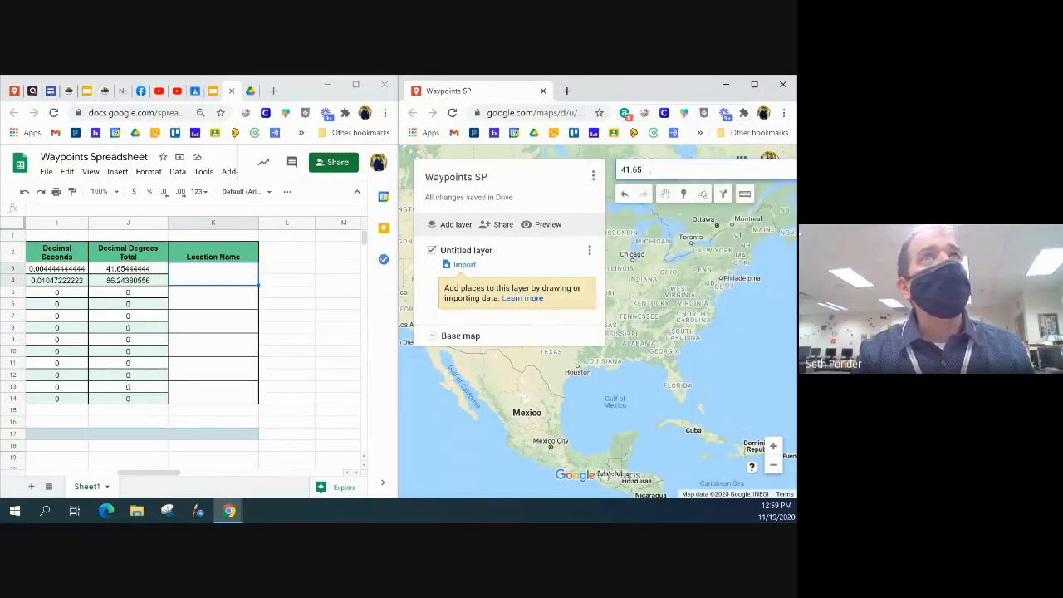
type("4444")
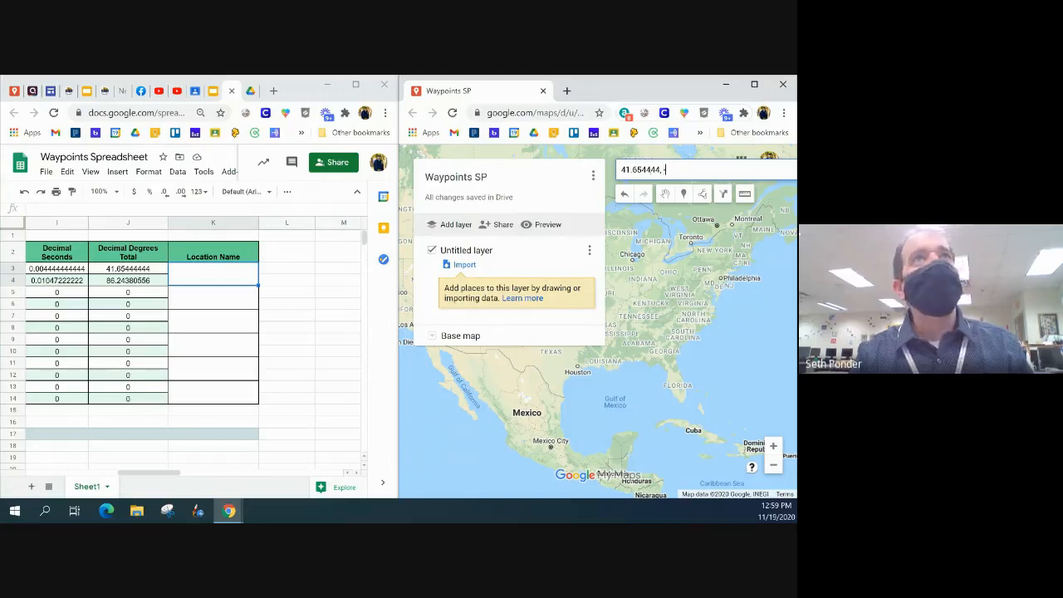
type(", -")
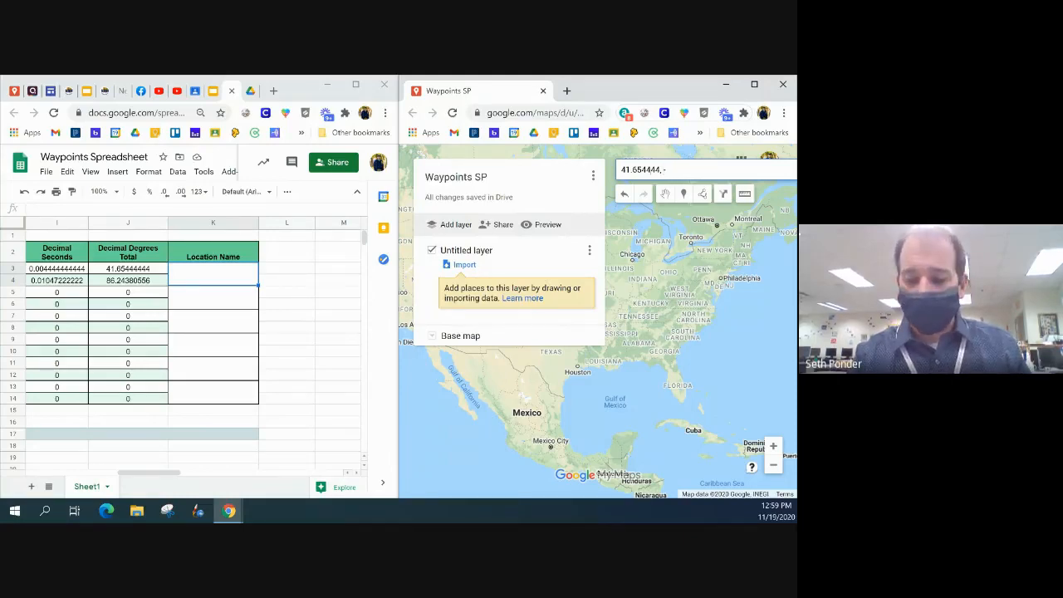
type("86")
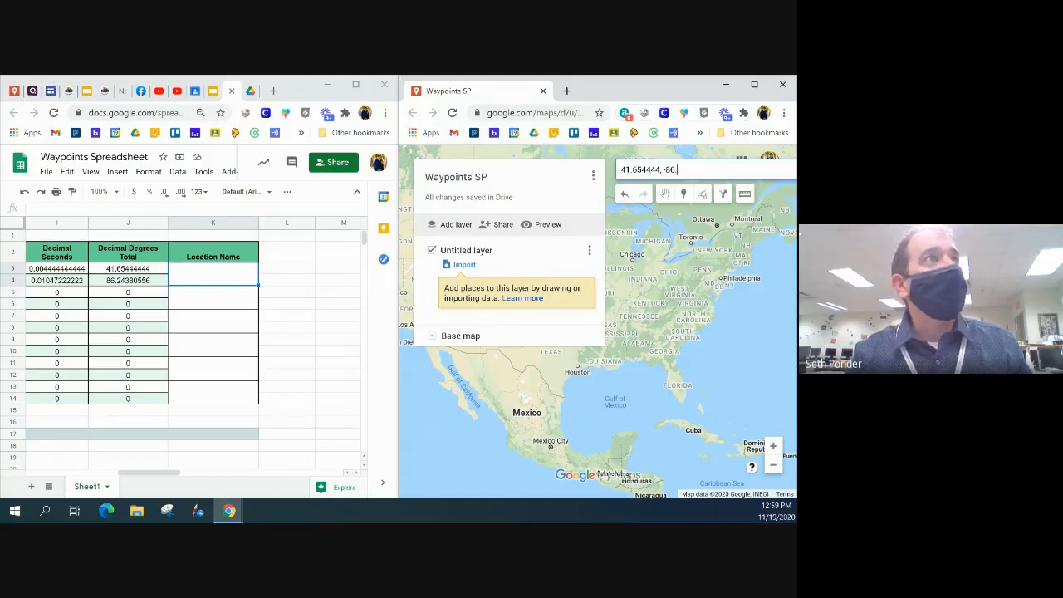
type(".24")
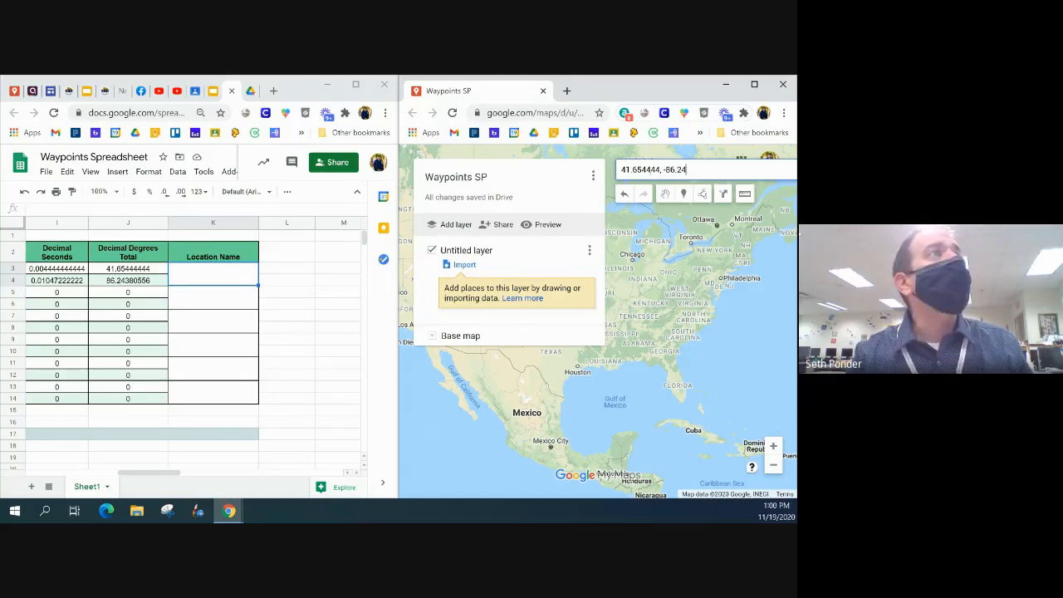
type("3")
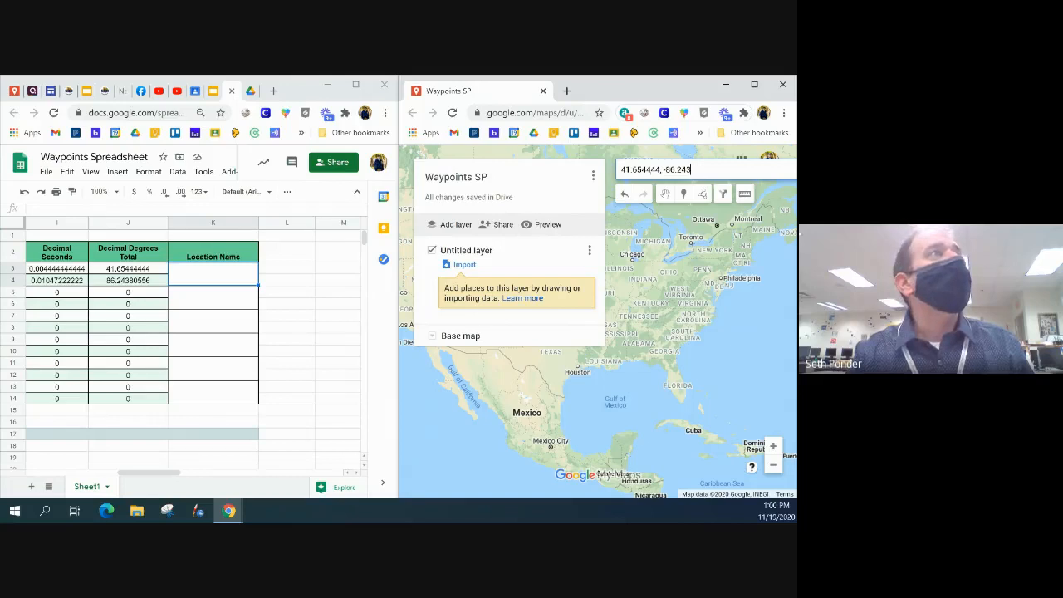
type("80556")
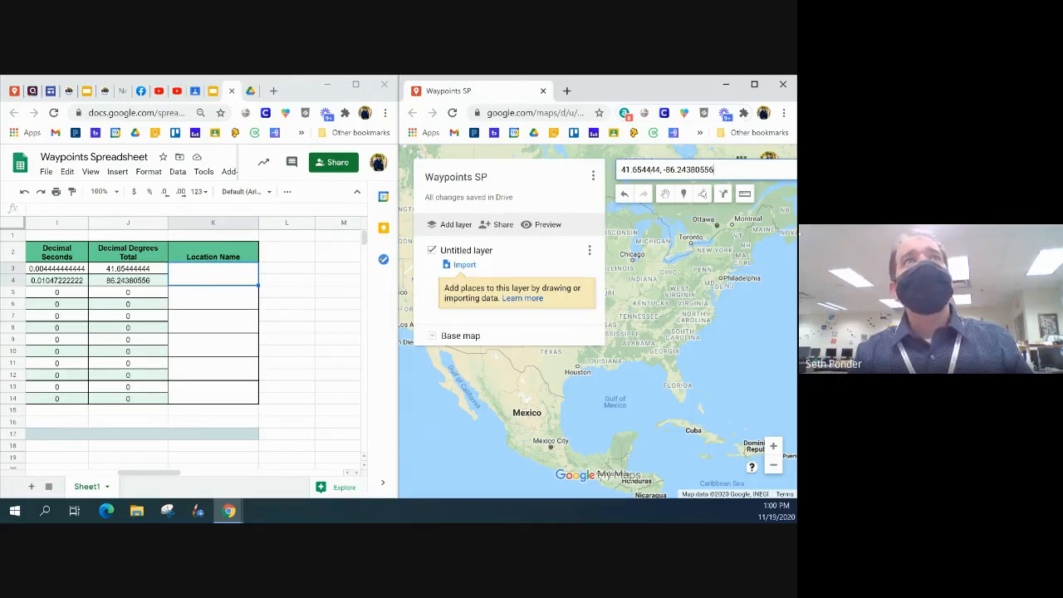
key("Return")
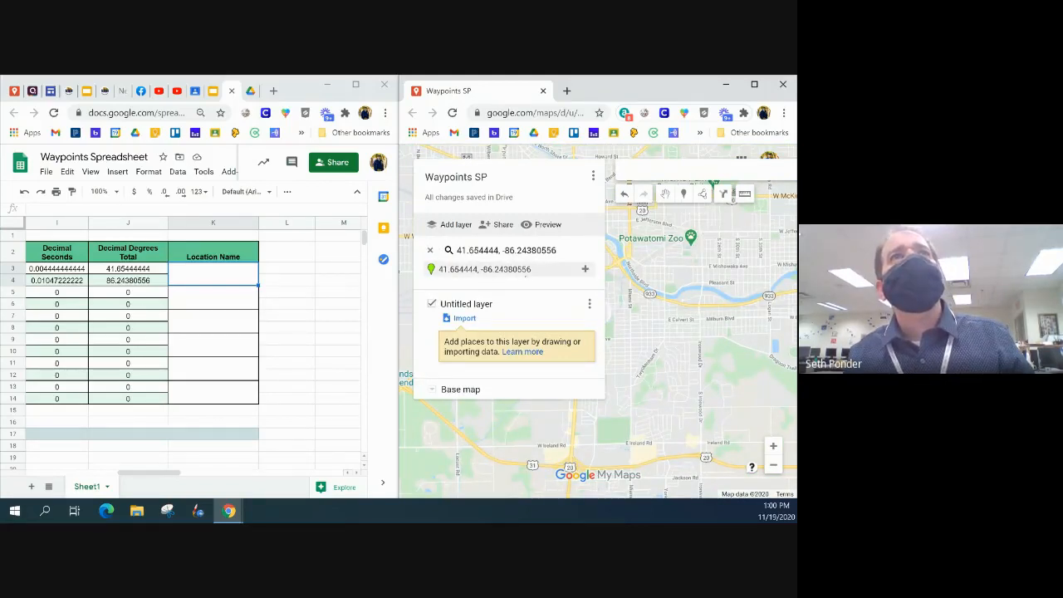
Select the search result 41.654444, -86.24380556 and add it to the map's untitled layer
left_click(525, 269)
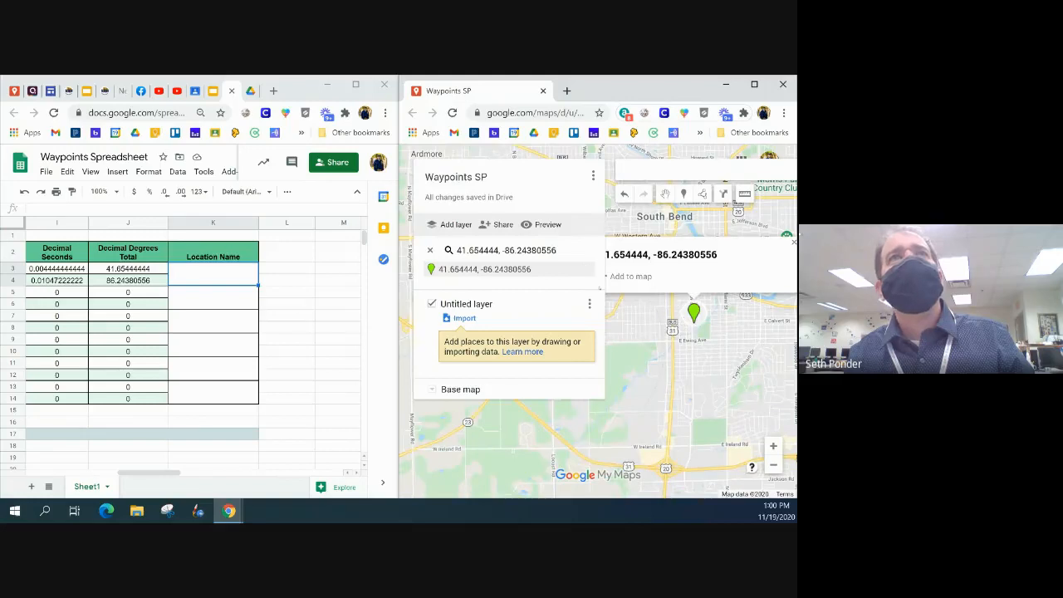
mouse_move(580, 272)
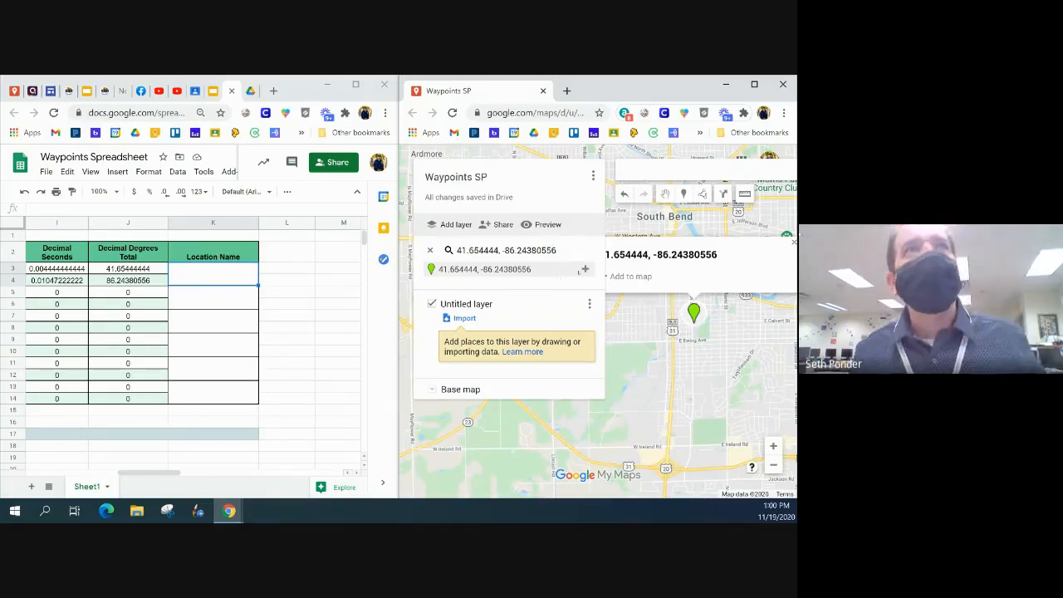
left_click(586, 269)
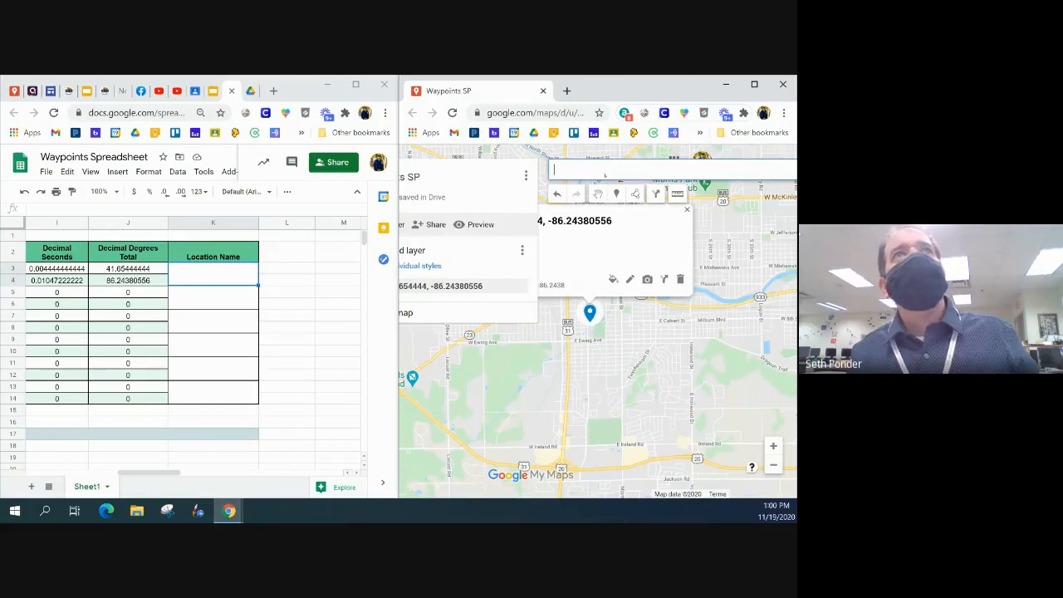
Maximize the map window and examine the area around the new marker to identify which place it marks
left_click(754, 85)
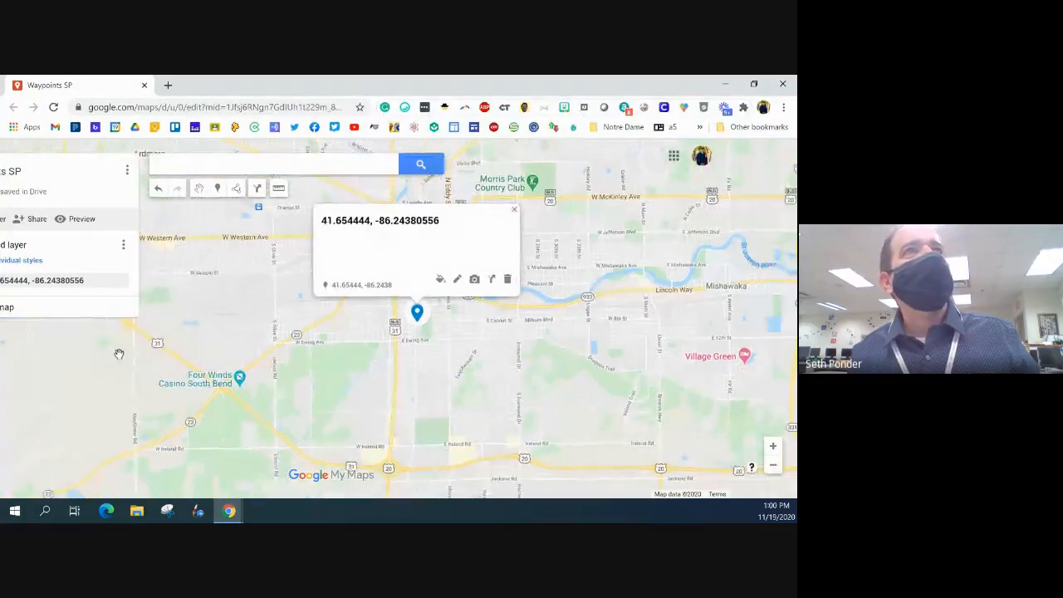
scroll(398, 332, "up", 5)
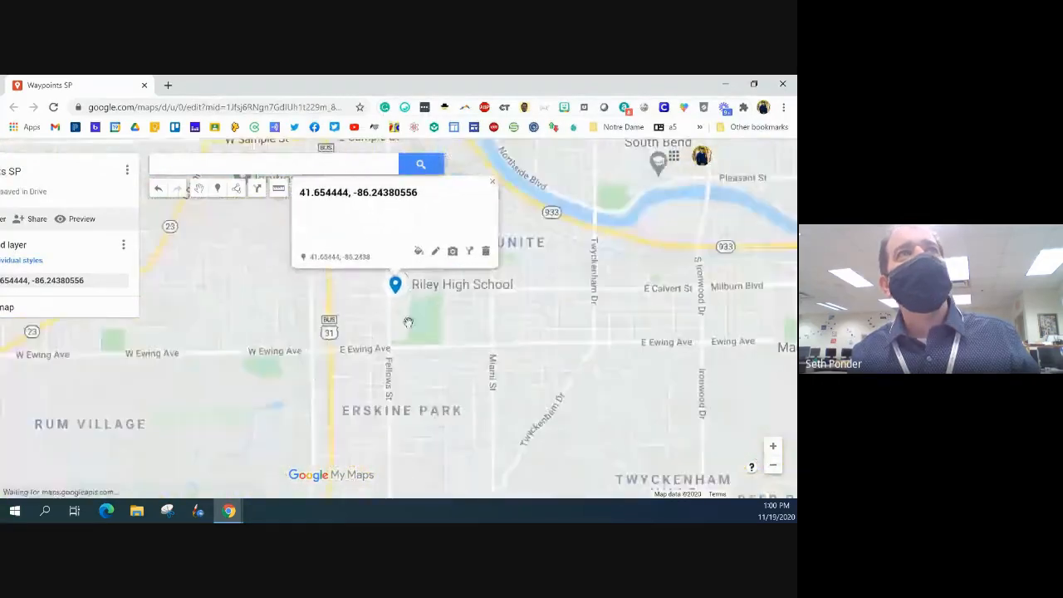
left_click_drag(401, 303, 393, 381)
scroll(383, 308, "up", 2)
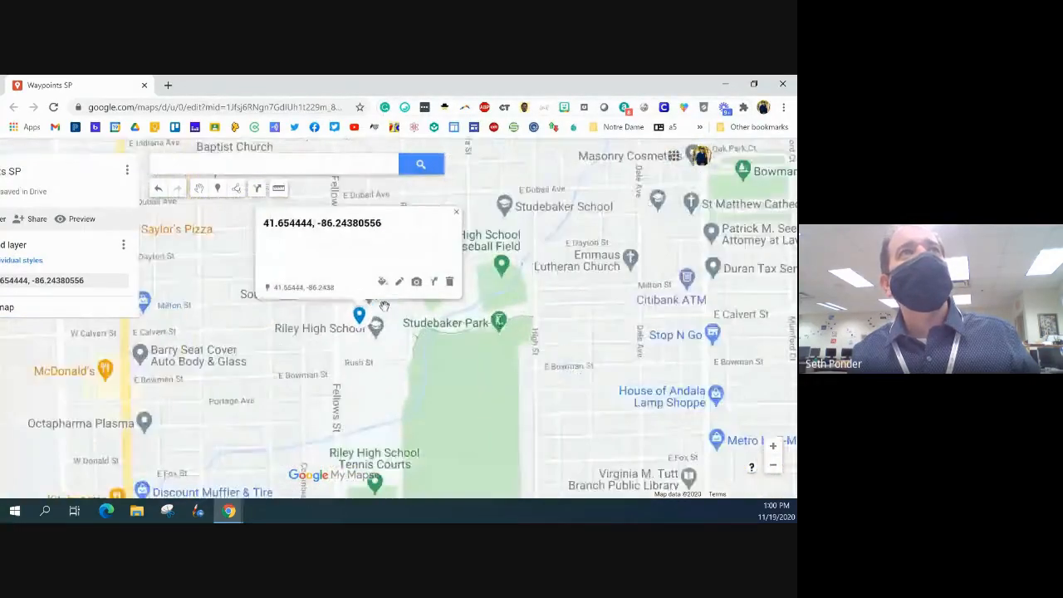
left_click_drag(397, 326, 403, 343)
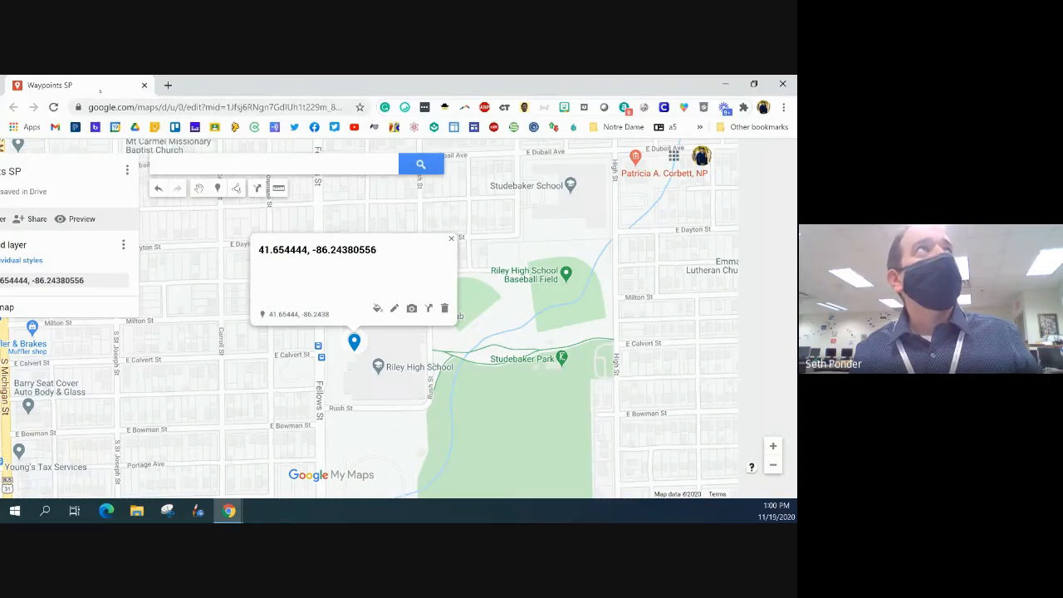
Merge the map back into the main browser window as a tab, maximize that window and switch to the Waypoints Spreadsheet
left_click_drag(100, 91, 281, 91)
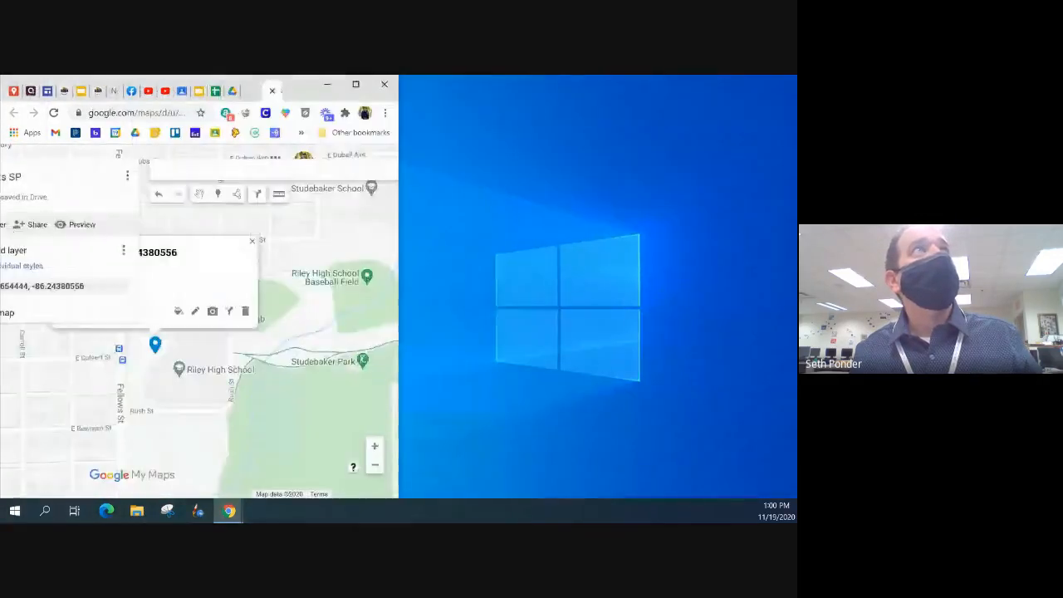
left_click(355, 84)
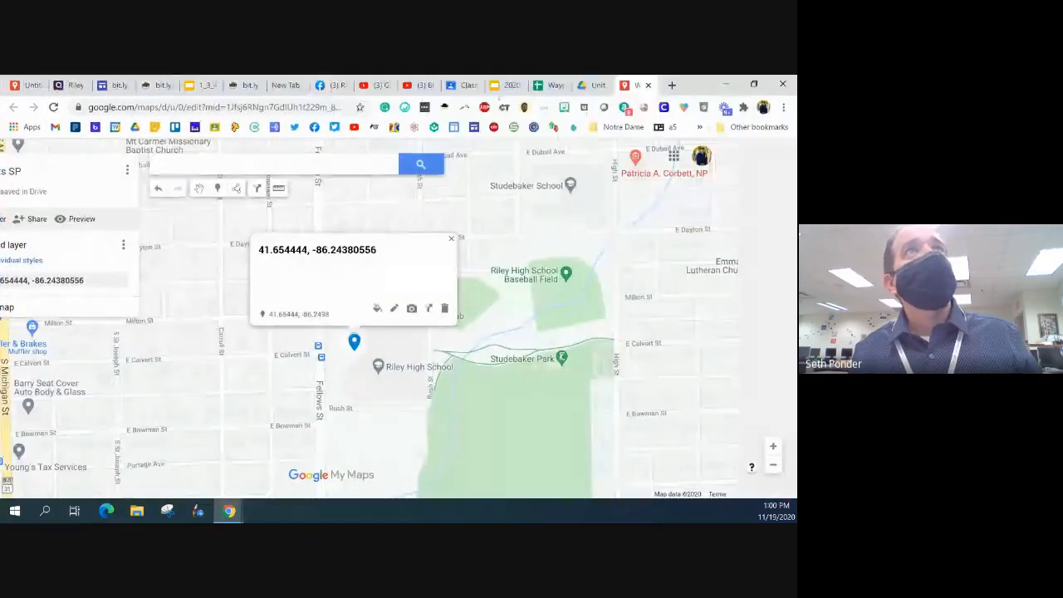
left_click(550, 85)
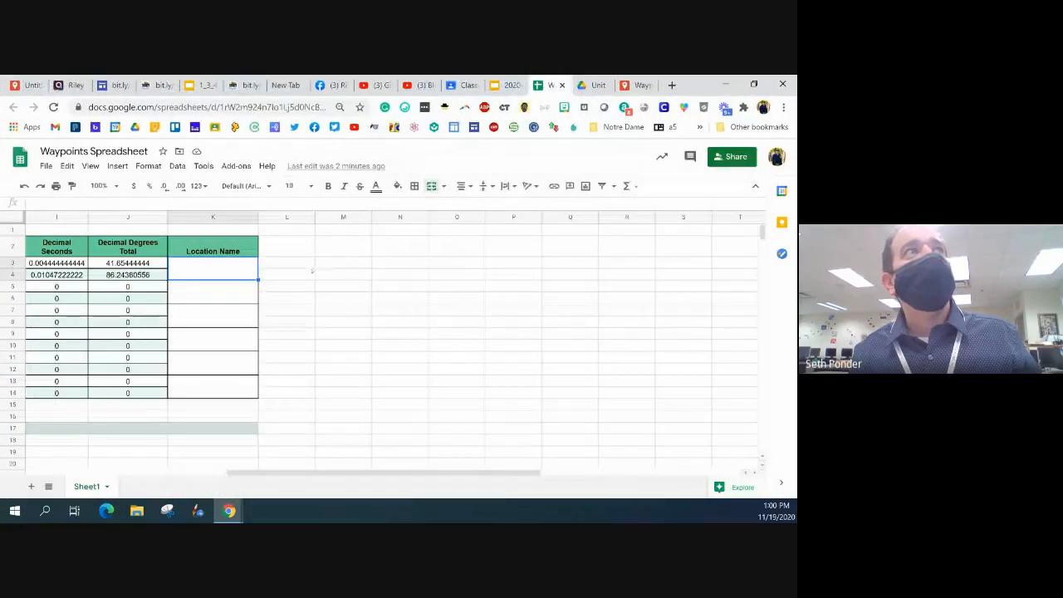
Enter Riley High School as the location name for Waypoint 1 in the merged cell K3
left_click_drag(257, 473, 2, 476)
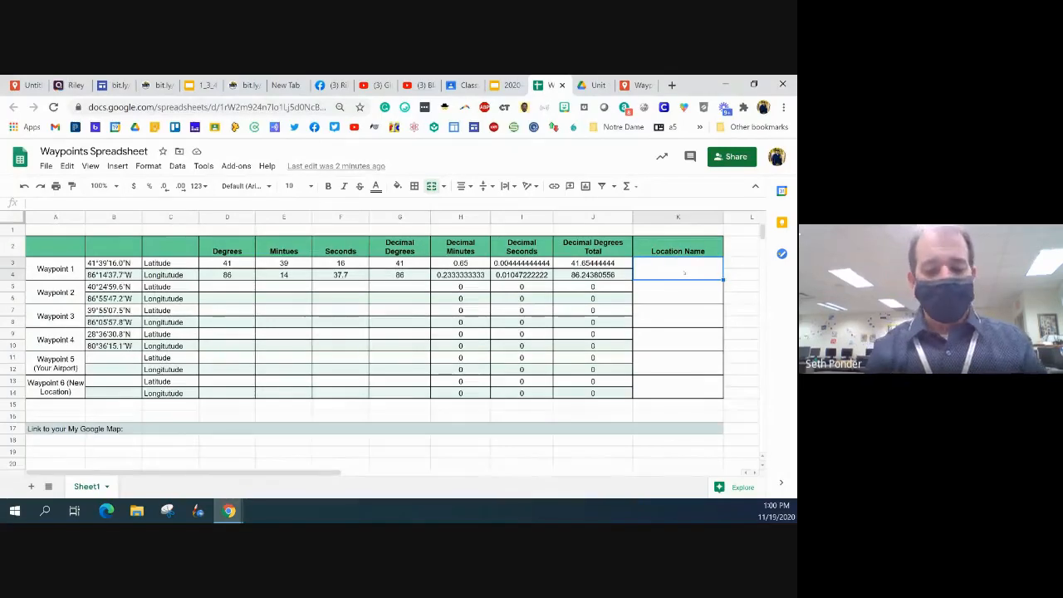
type("Rily")
key("BackSpace")
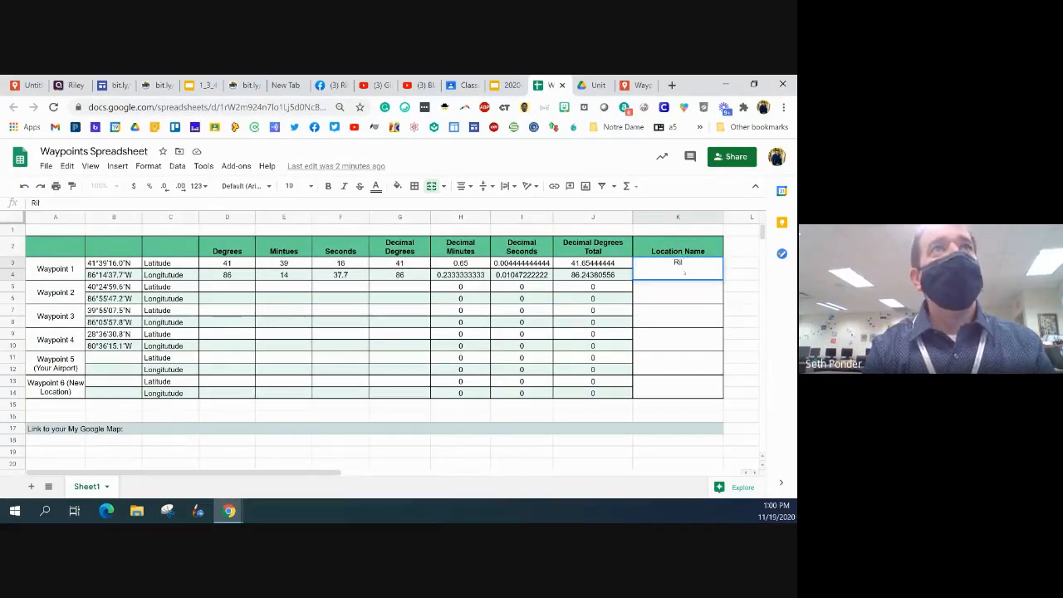
type("ey High School")
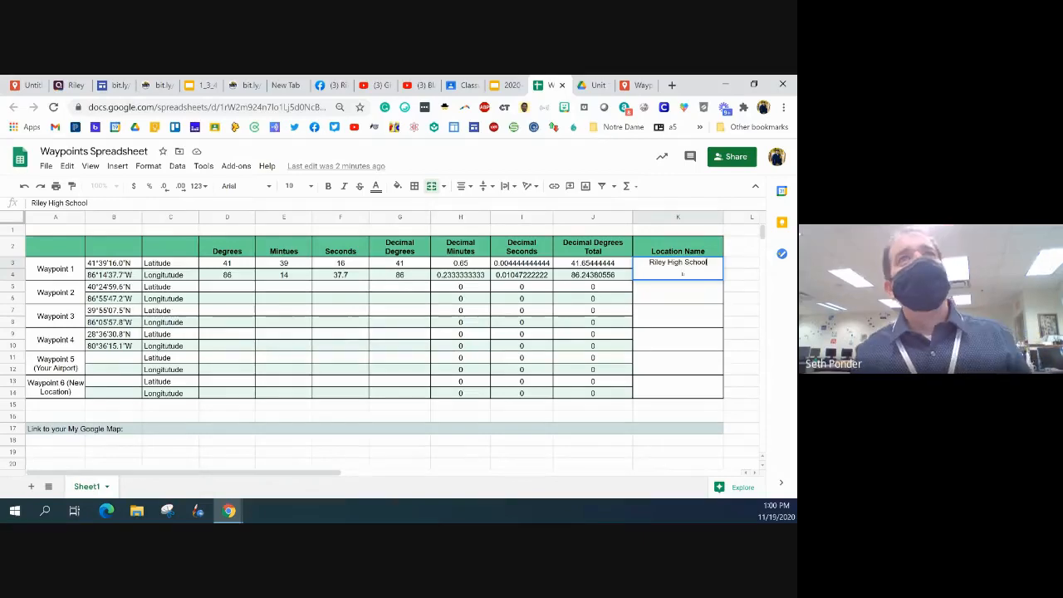
key("Return")
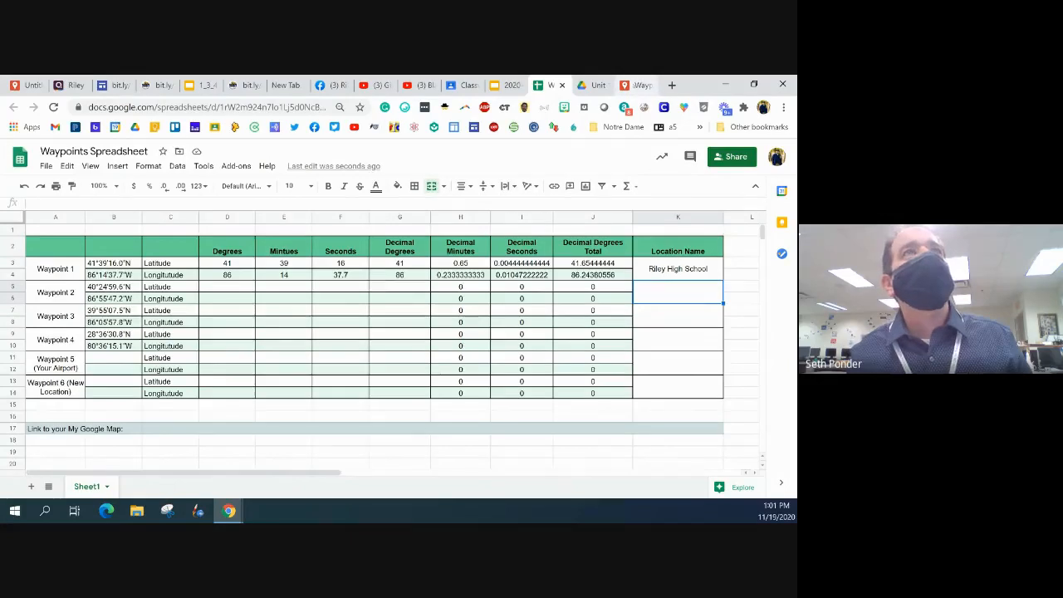
Switch back to the Waypoints SP map and reload the page to restore its cut-off layout
left_click(640, 85)
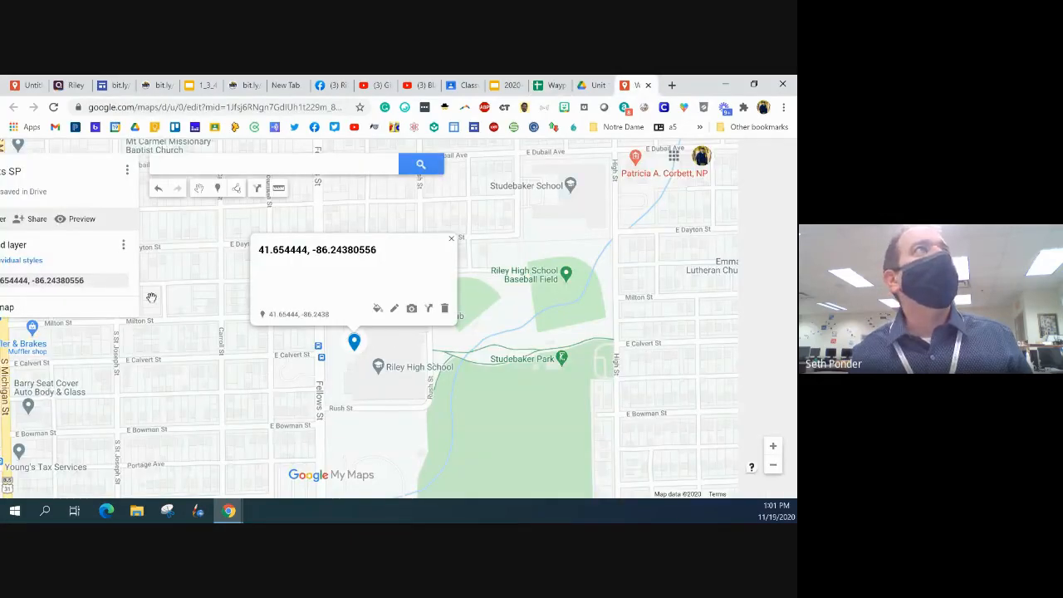
left_click_drag(190, 268, 259, 278)
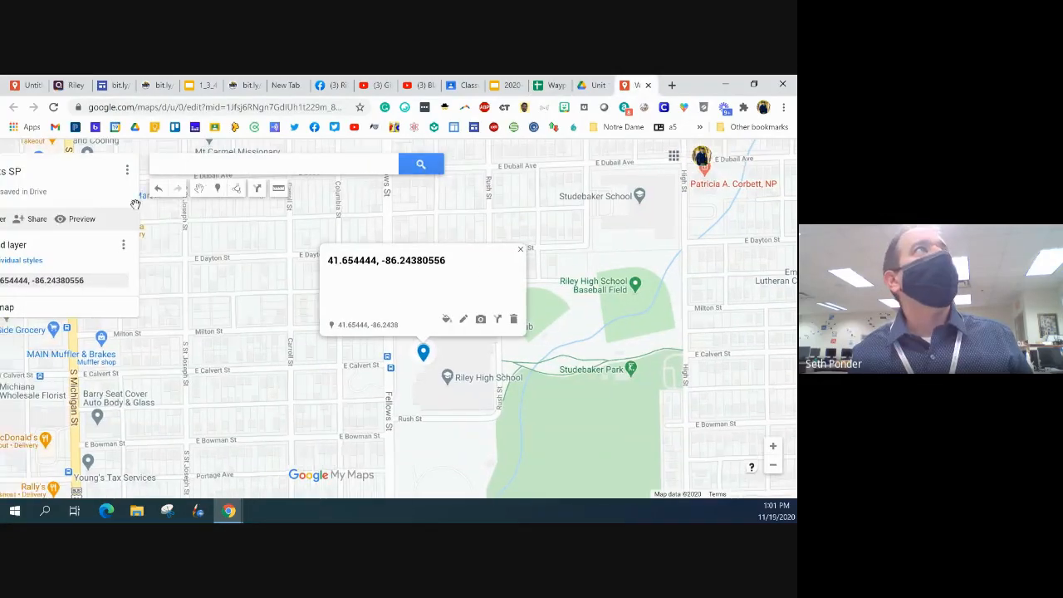
left_click_drag(134, 205, 131, 175)
left_click(54, 107)
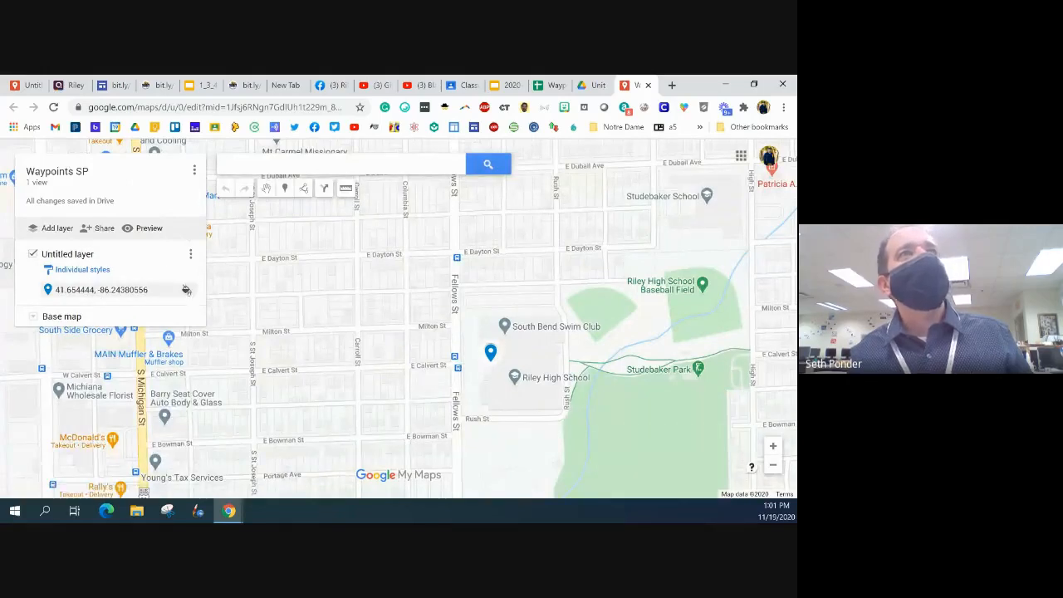
left_click(186, 289)
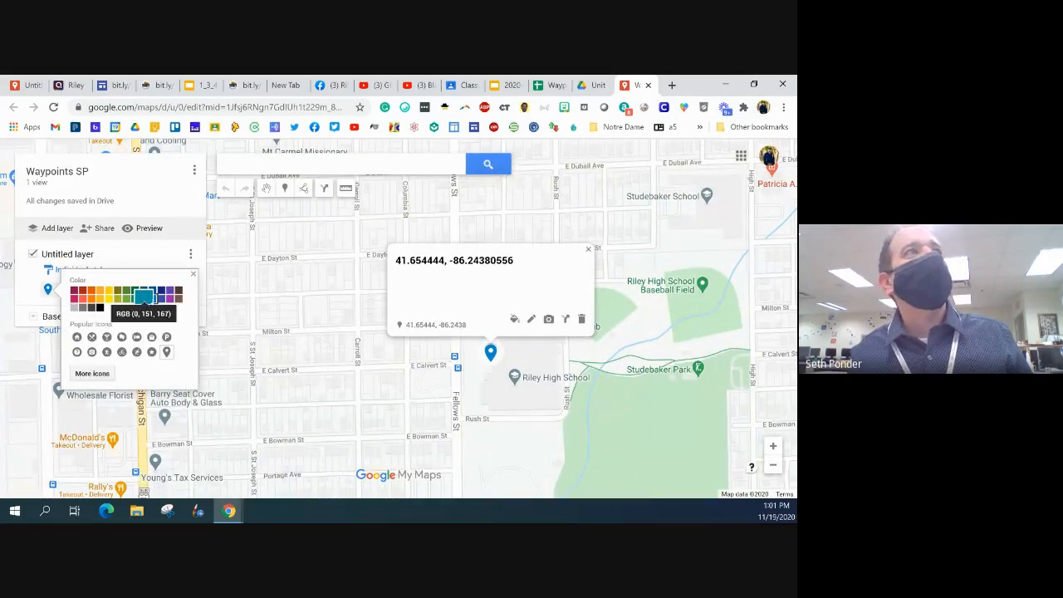
left_click(152, 297)
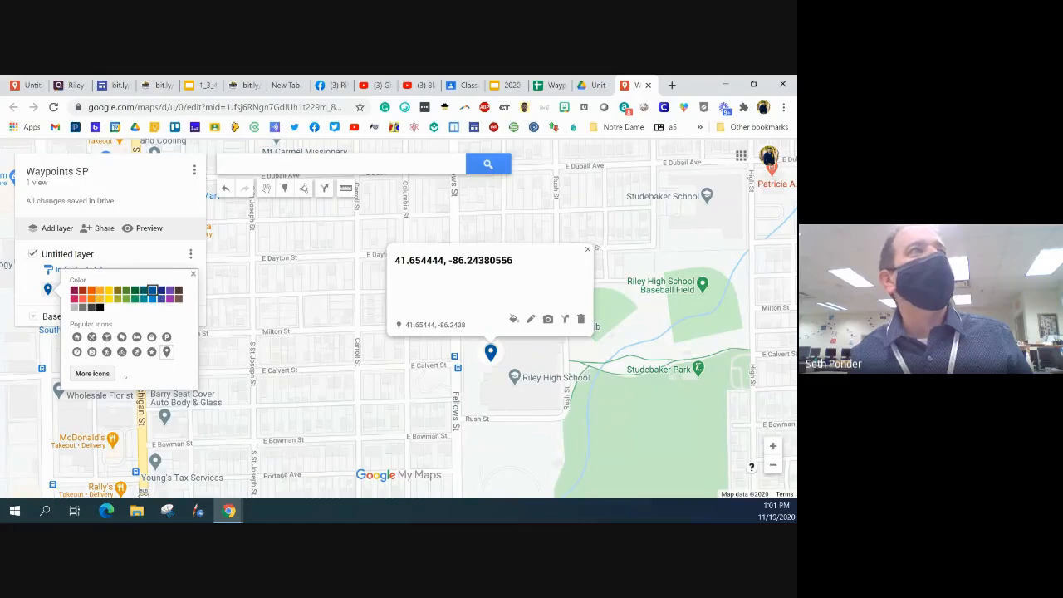
left_click(77, 337)
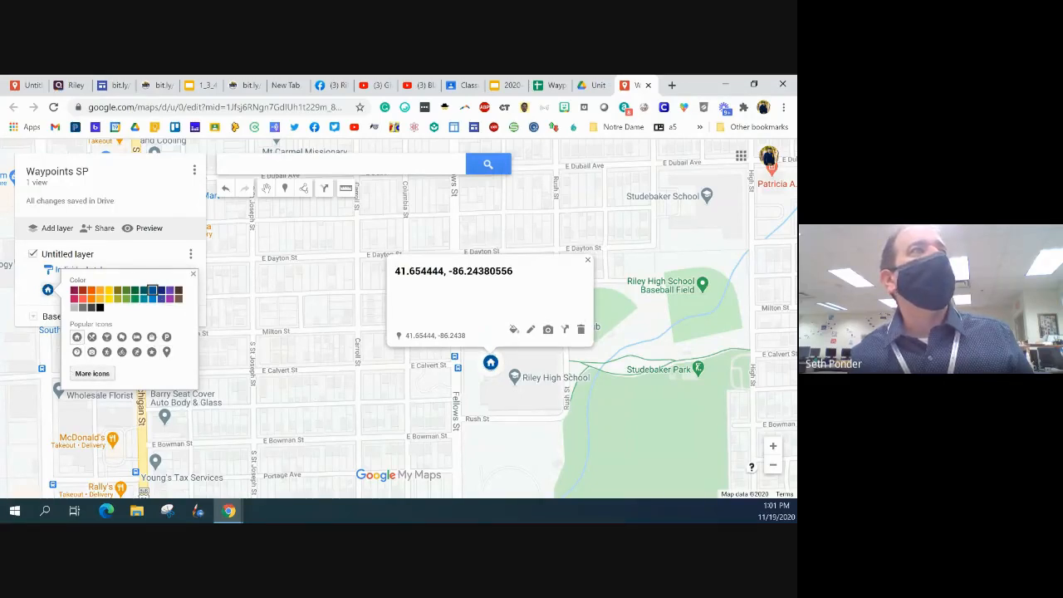
Filter the full icon collection by "schoo" and apply the Places icon with two walking figures to the marker
left_click(92, 373)
left_click(585, 216)
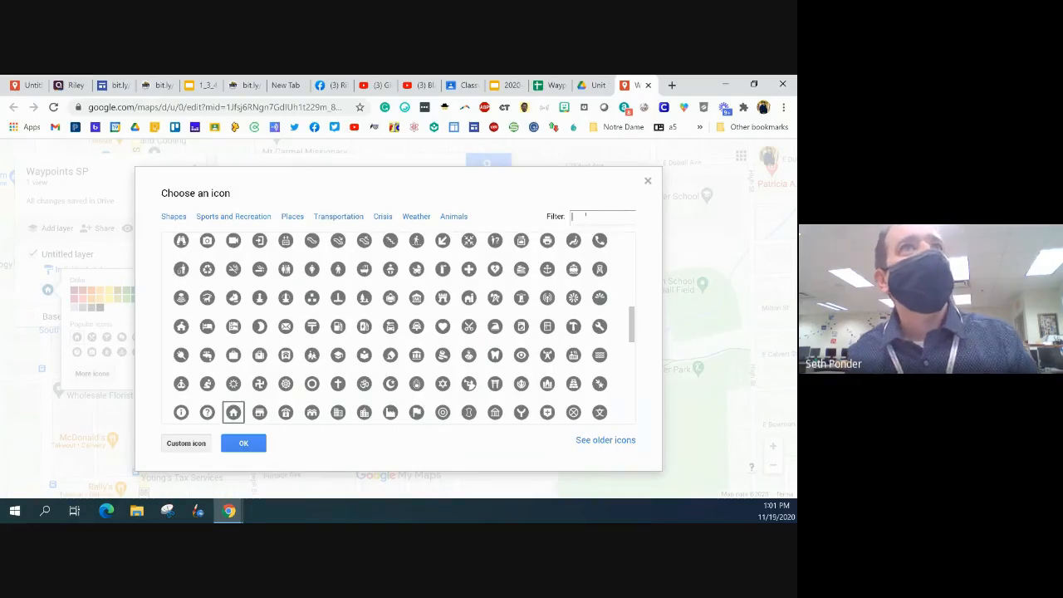
type("schools")
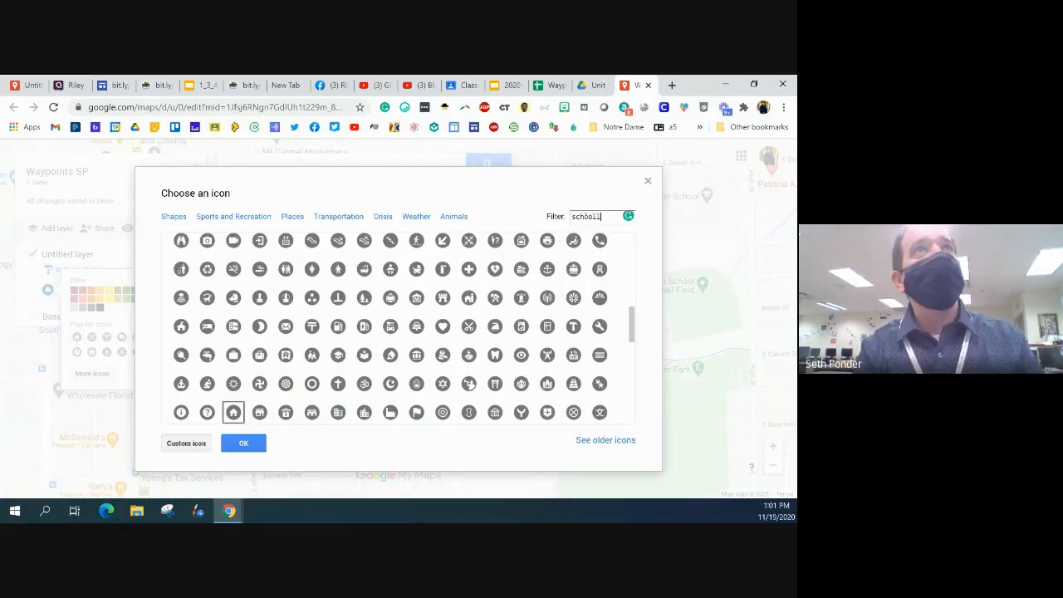
key("BackSpace")
key("BackSpace")
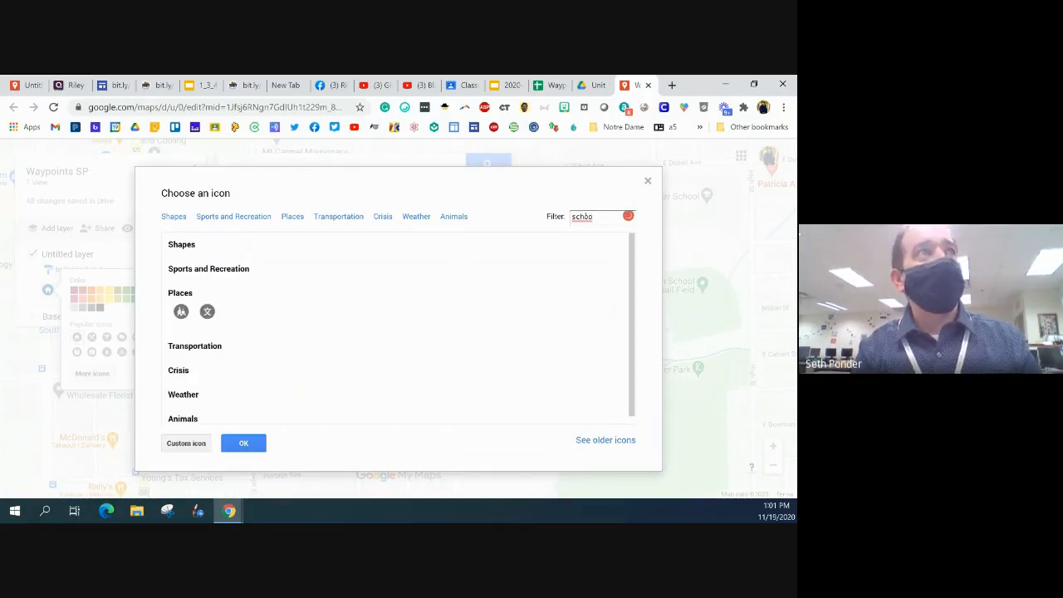
left_click(181, 310)
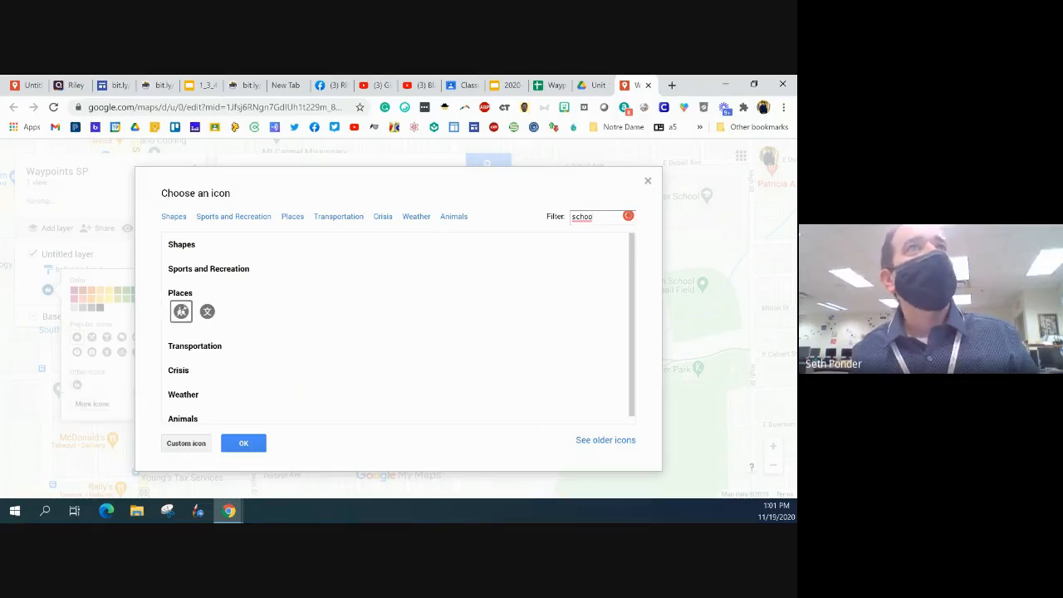
left_click(234, 443)
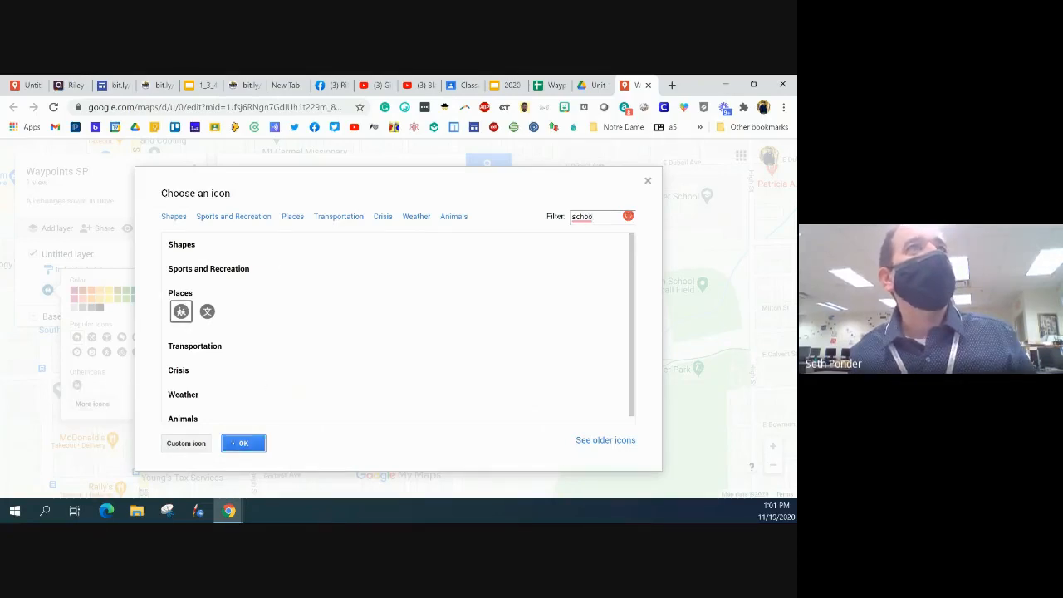
Leave the icon styling, enable link sharing for the Waypoints SP map without making it public, and copy its link
left_click(344, 357)
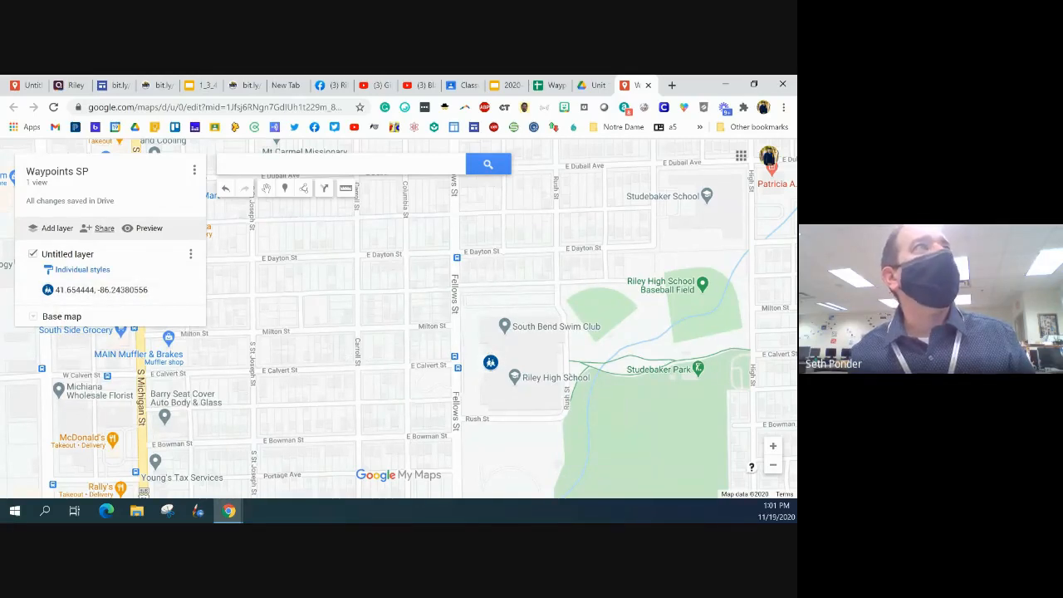
left_click(101, 228)
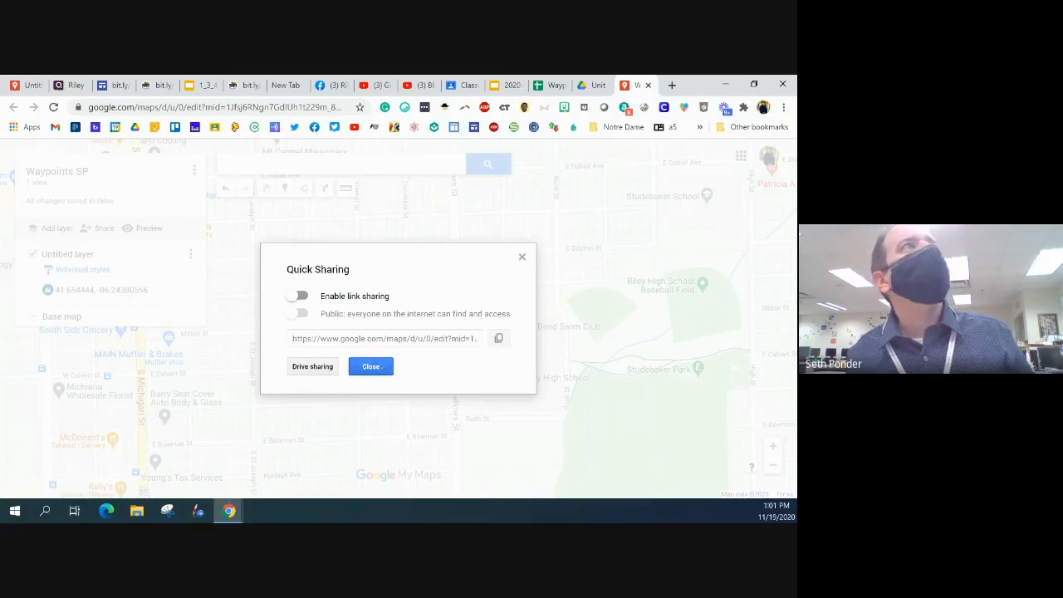
left_click(521, 258)
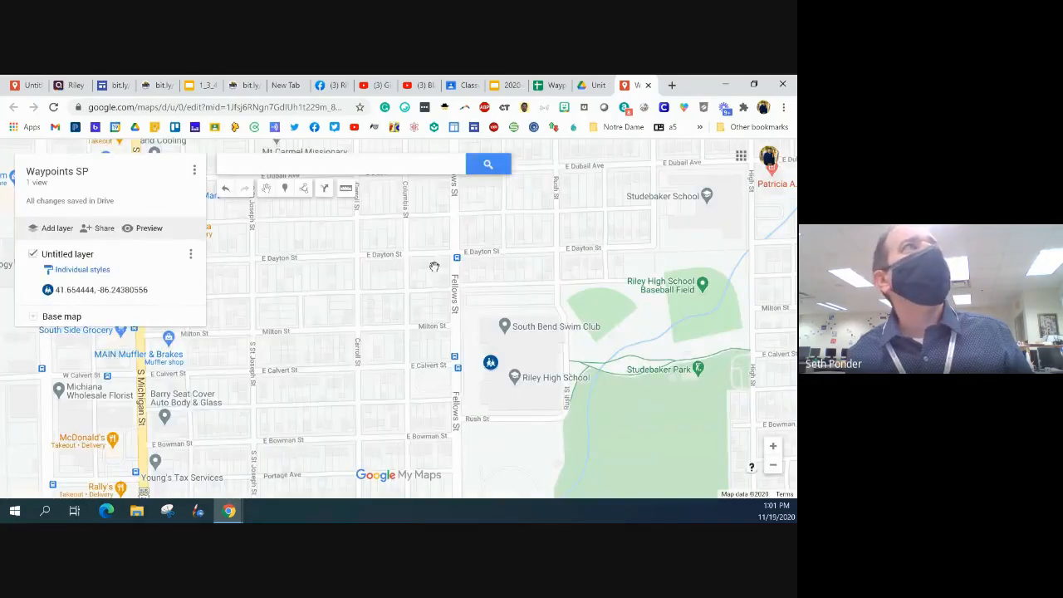
left_click(102, 227)
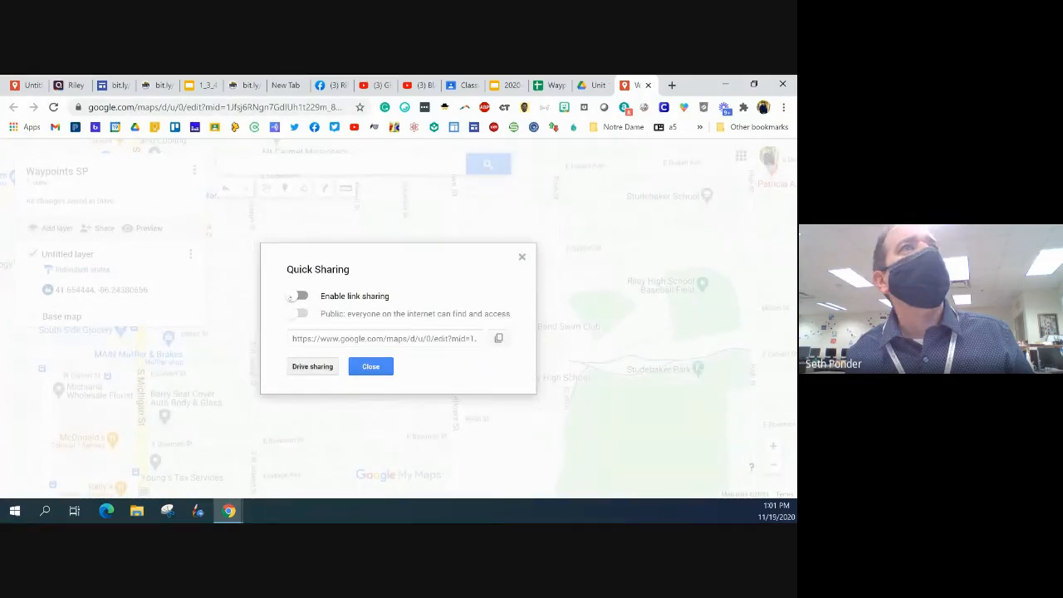
left_click(292, 296)
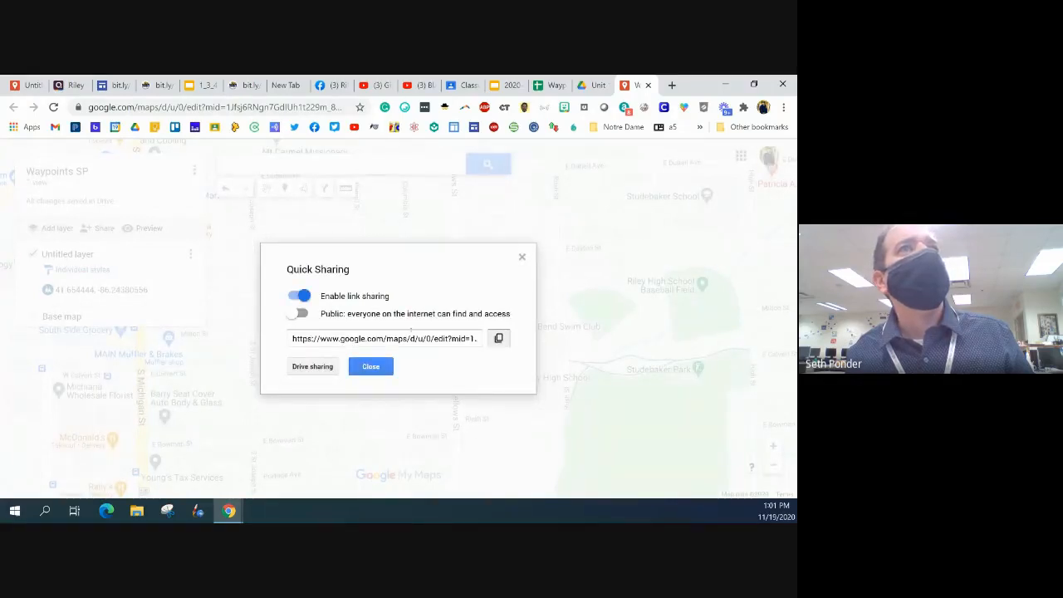
left_click(498, 338)
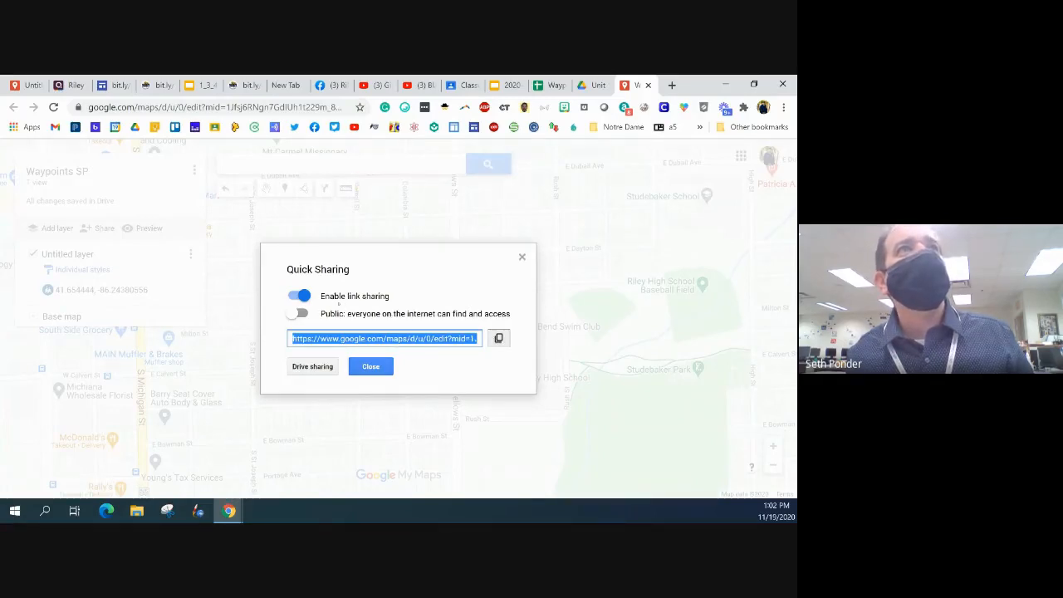
left_click(498, 338)
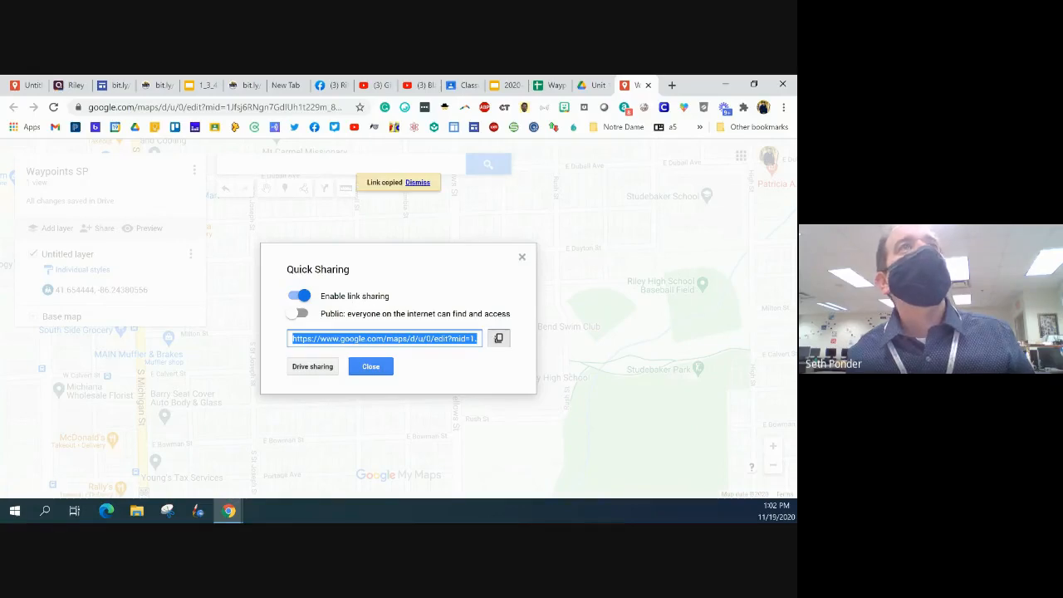
Switch to the Waypoints Spreadsheet and paste the copied map link beside "Link to your My Google Map:" in row 17
left_click(548, 83)
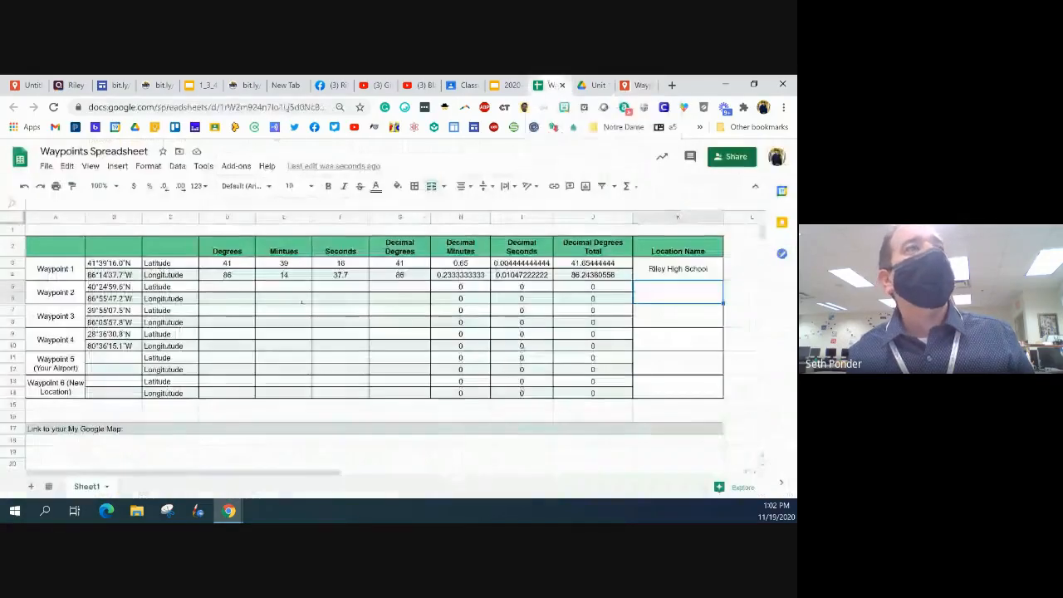
double_click(164, 429)
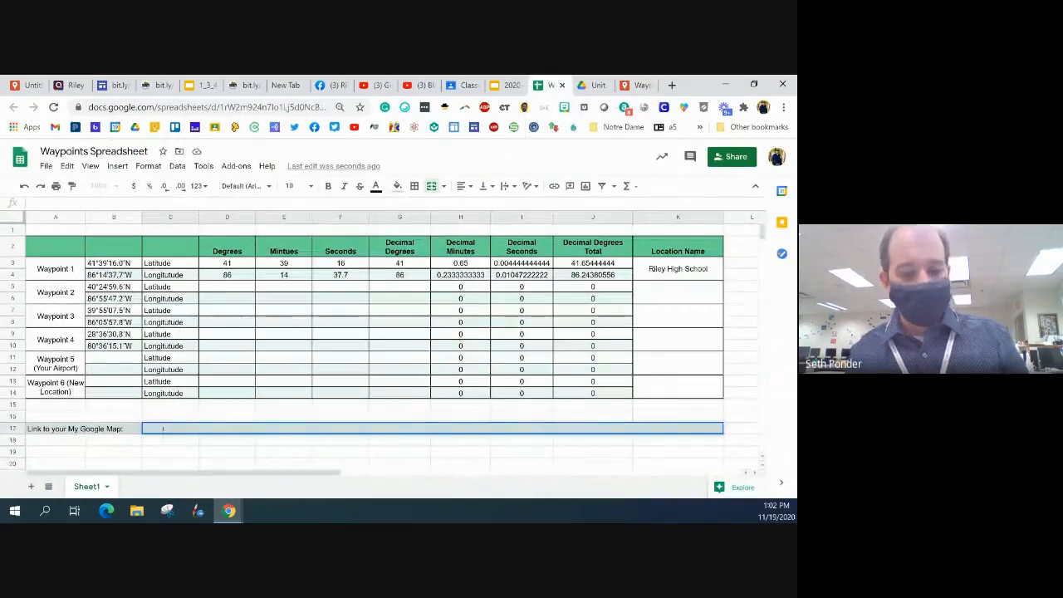
key("ctrl+v")
left_click(165, 450)
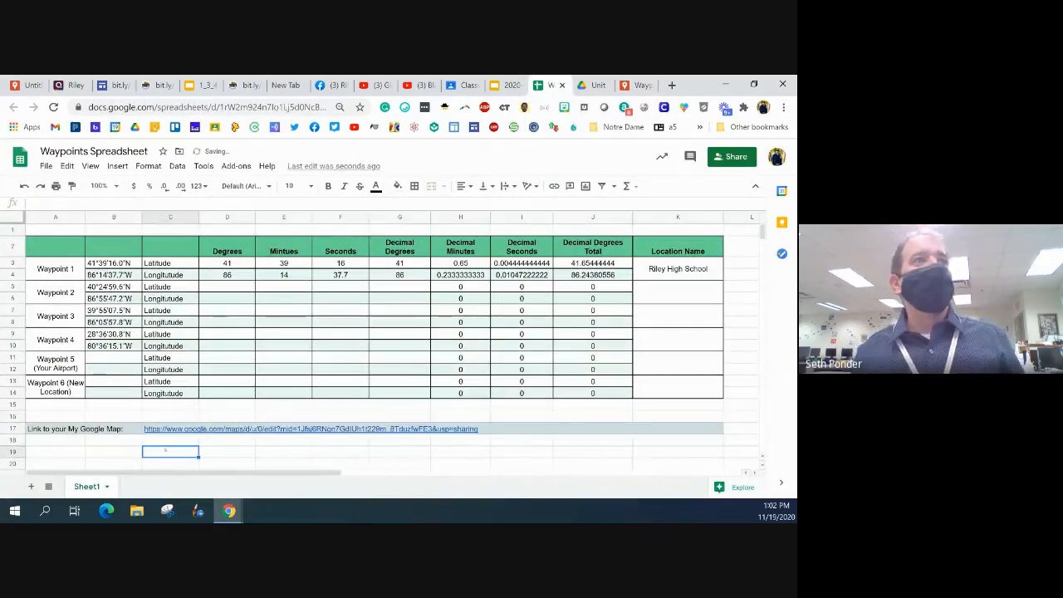